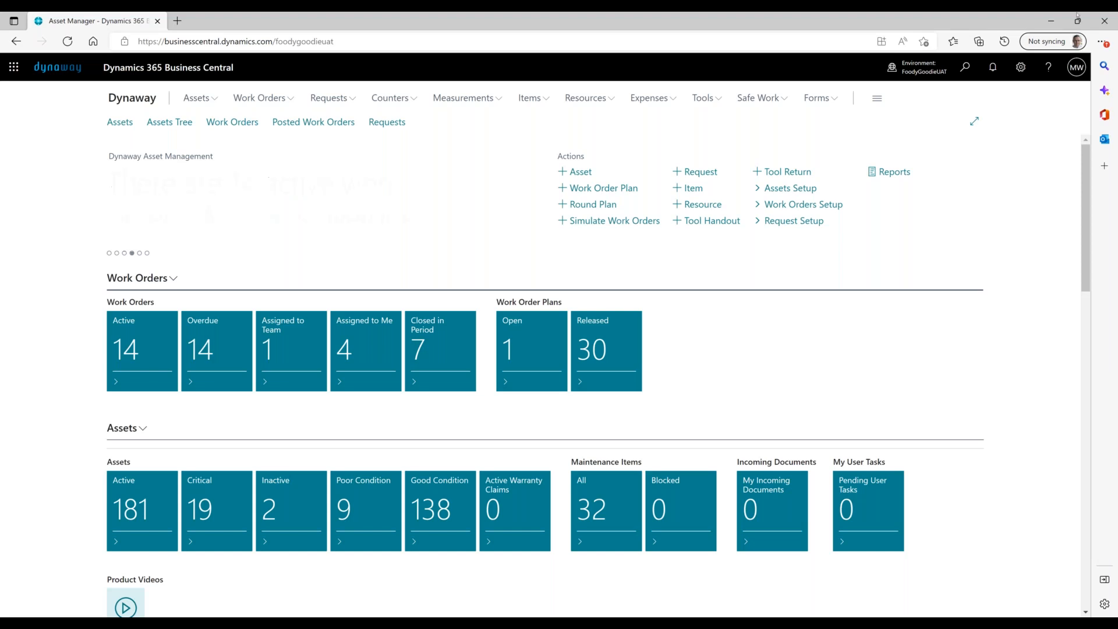
click(967, 67)
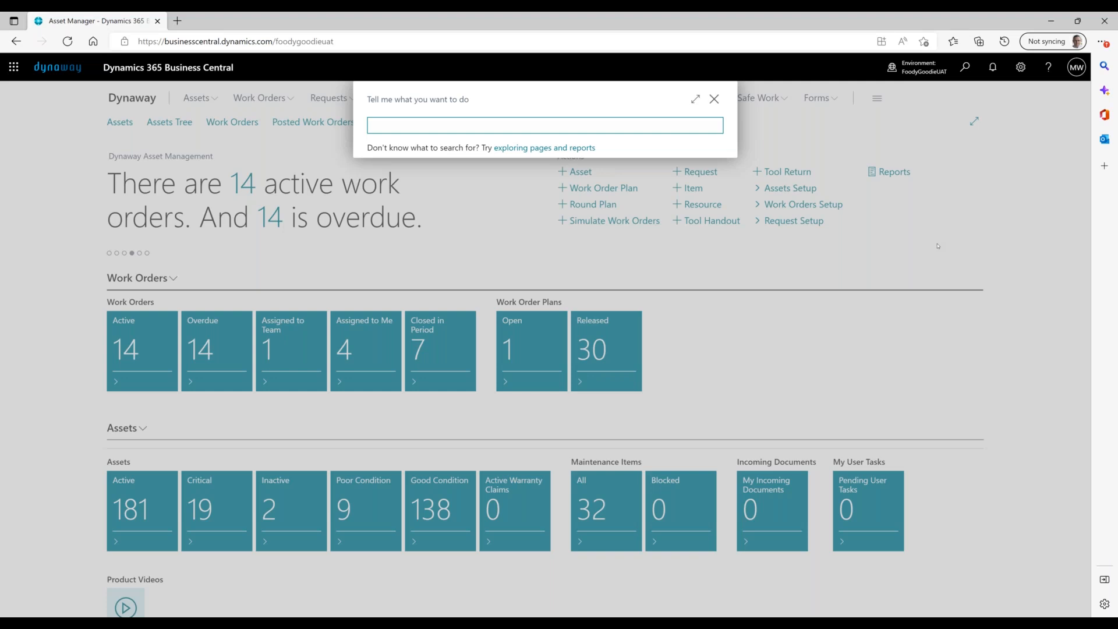
text(res)
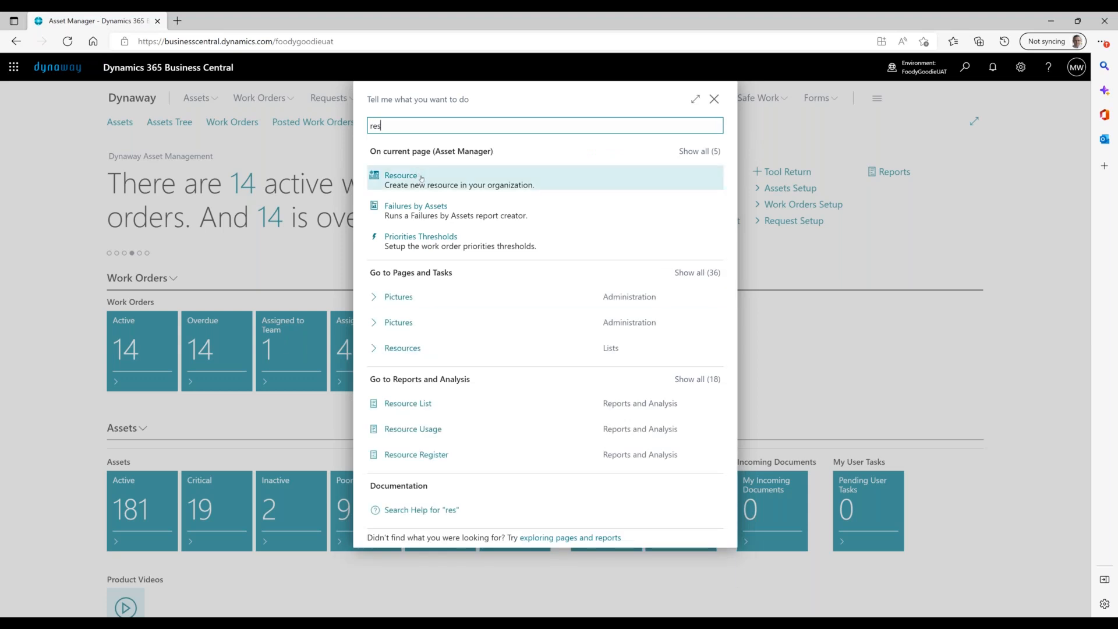
click(421, 179)
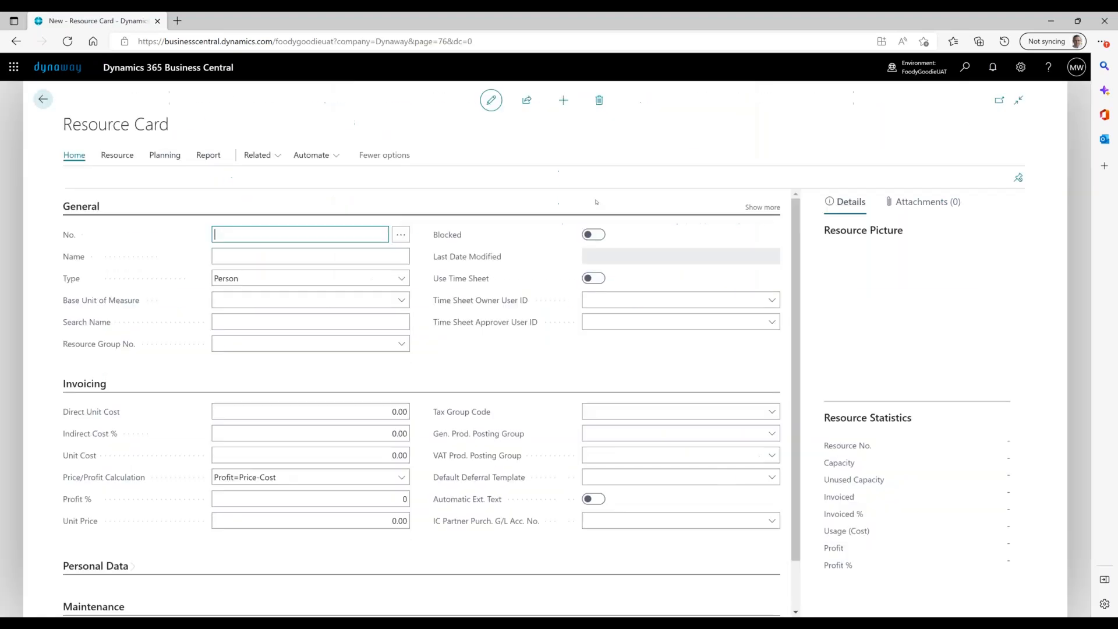
key(Escape)
Find the Resources list and examine the time sheet settings on resource KC's card
click(967, 69)
text(resources)
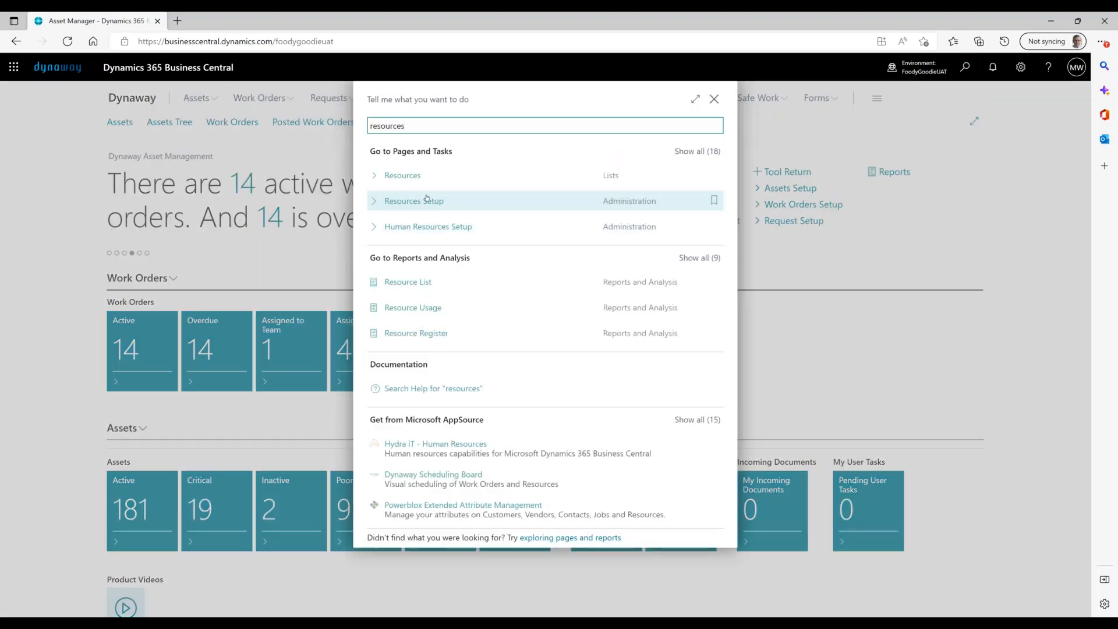
click(407, 175)
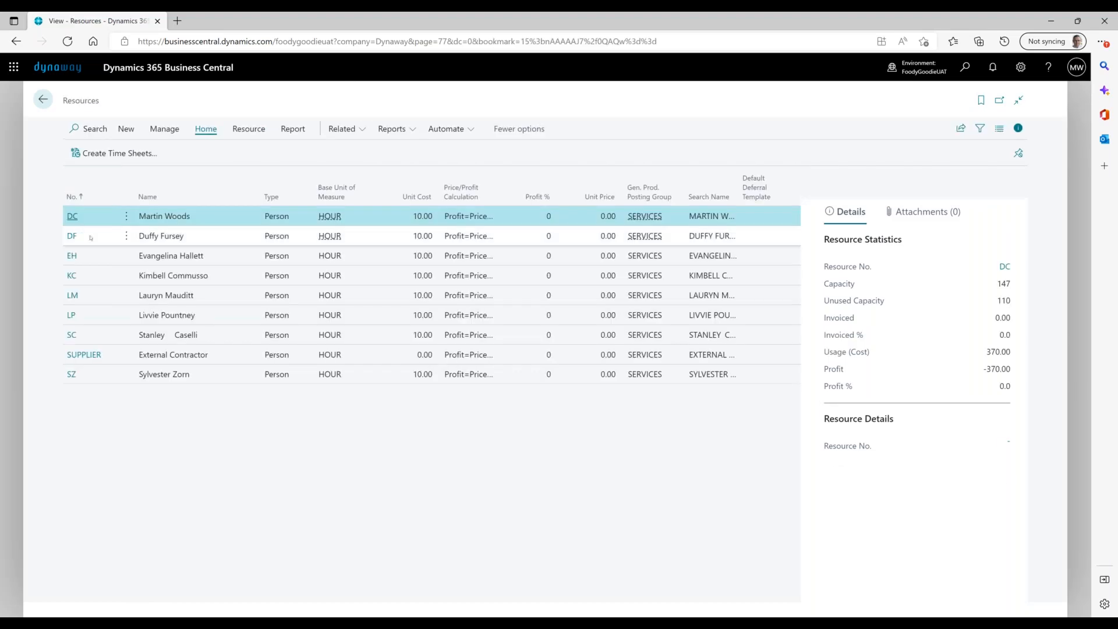
click(71, 276)
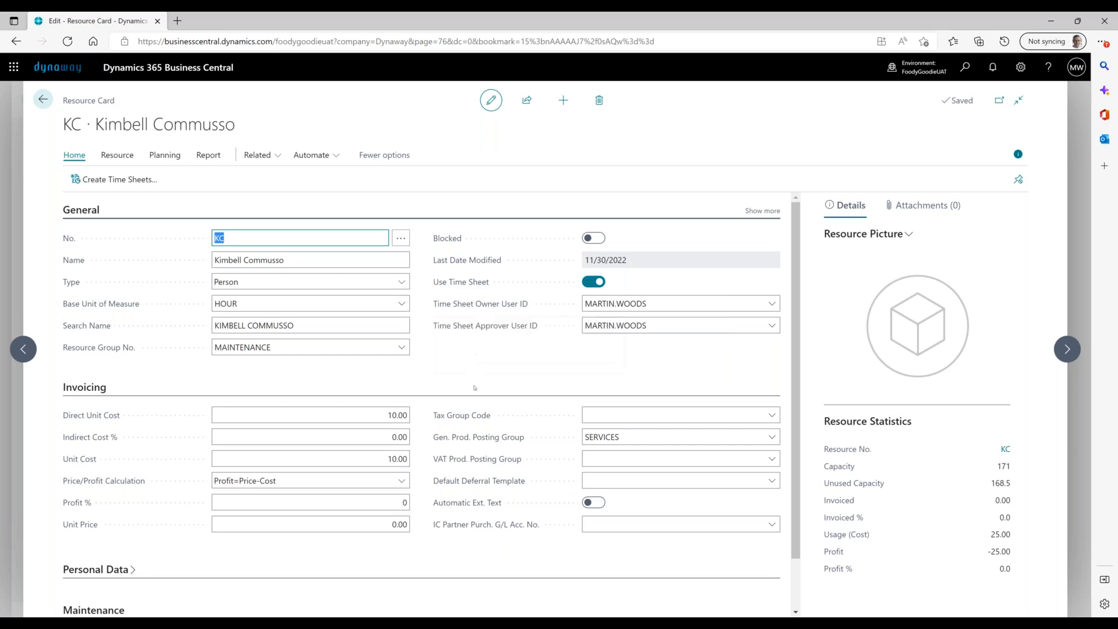
mouse_move(504, 331)
mouse_move(461, 291)
click(42, 102)
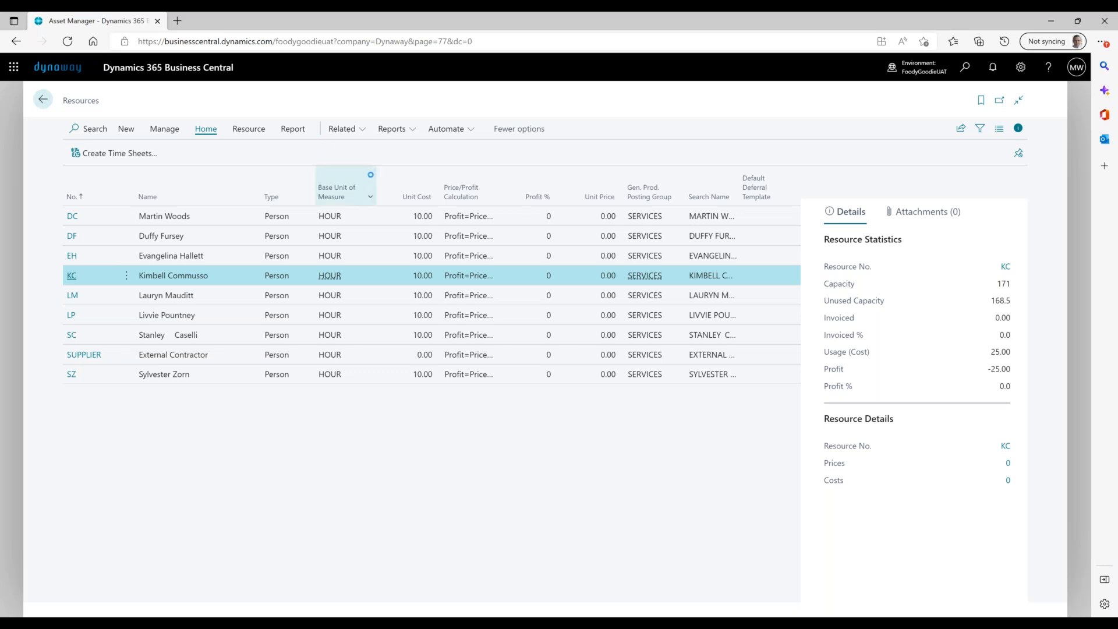
click(44, 100)
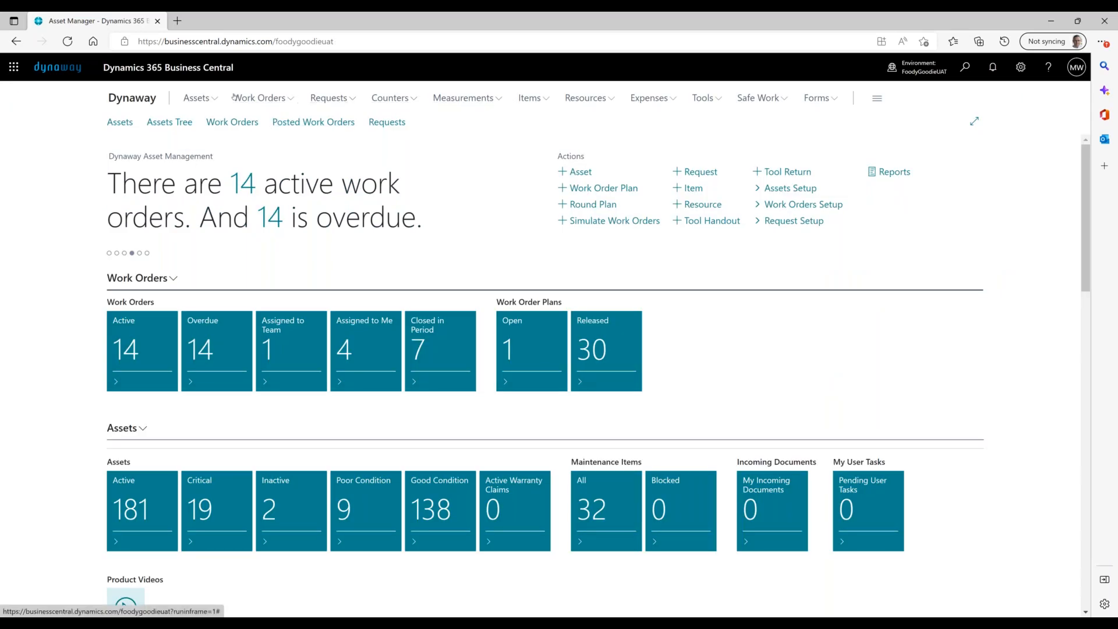
Open the Daily Cleaning work order for the Ultraviolet Lamp on H1 and examine its details and resource lines
click(277, 99)
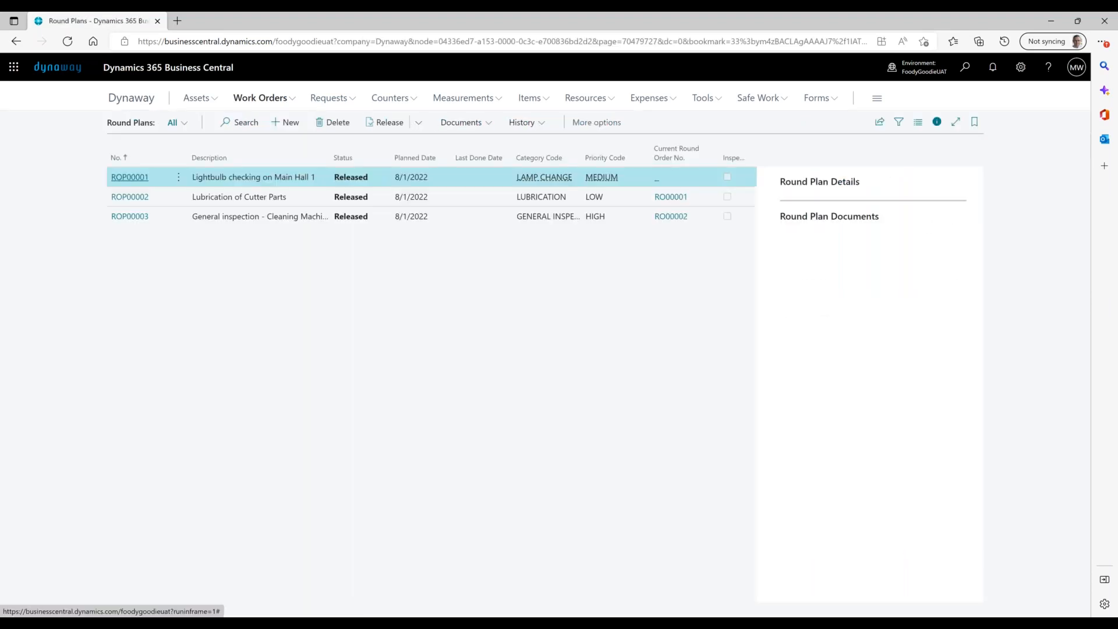
click(486, 124)
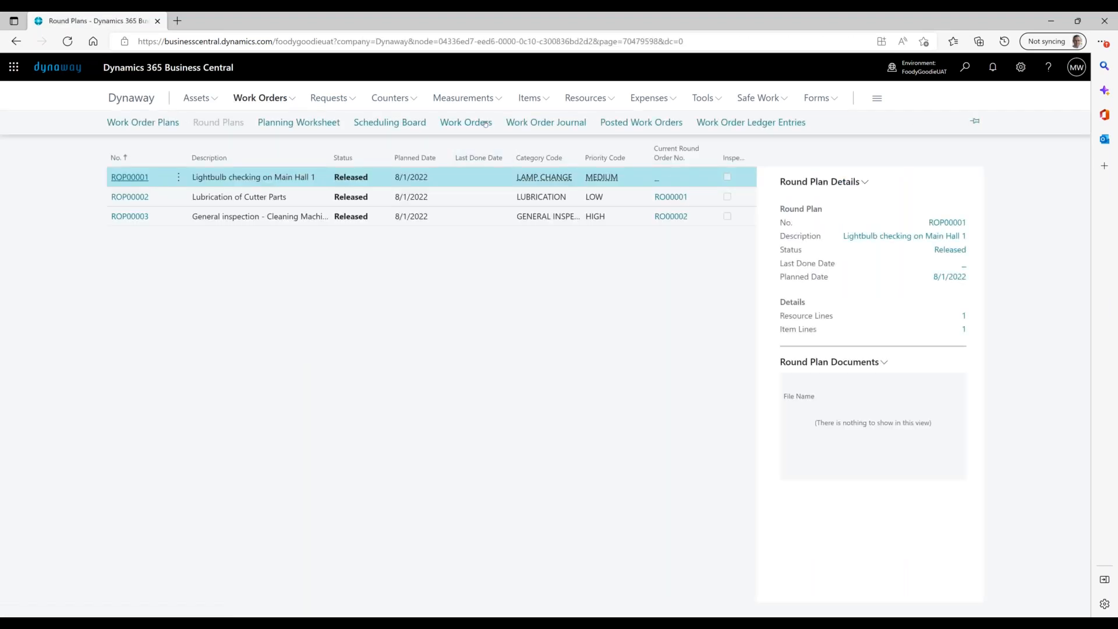
click(228, 278)
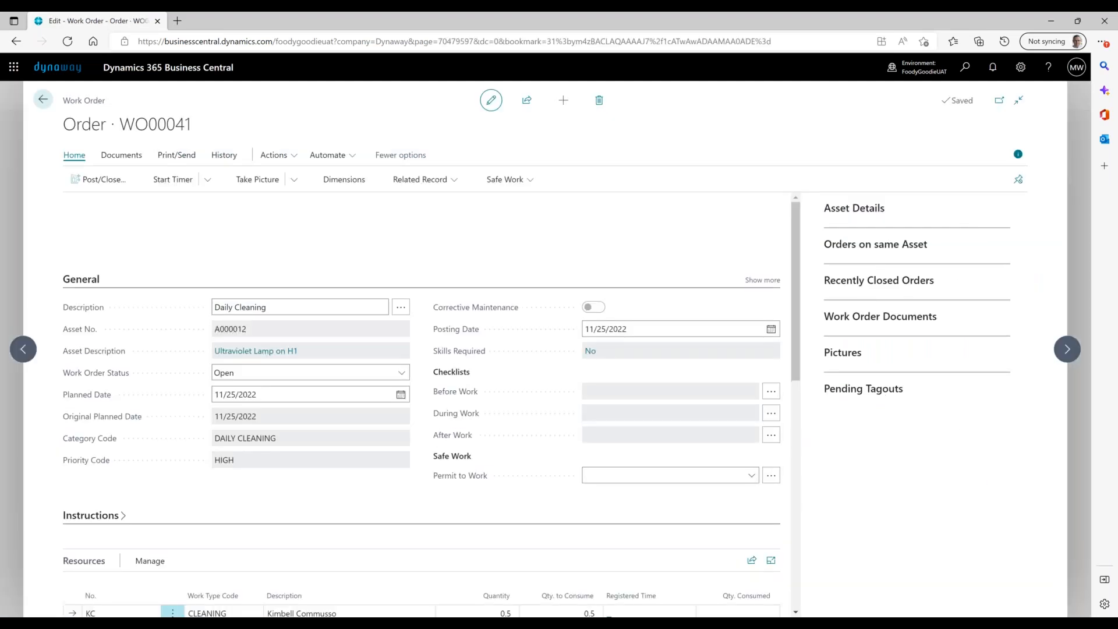
scroll(134, 295, down, 4)
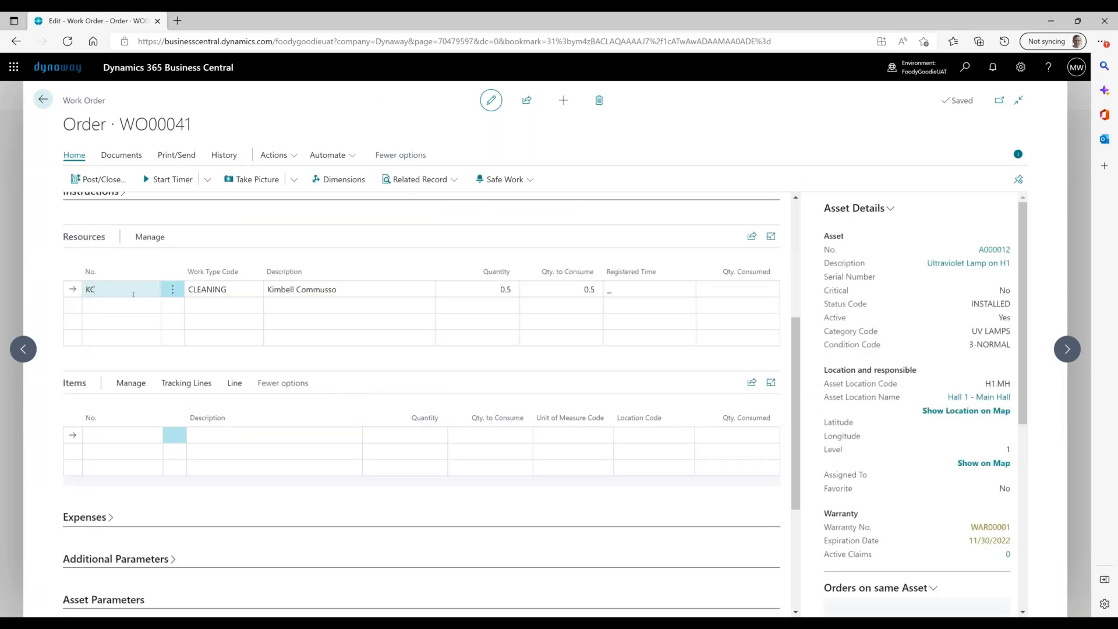
scroll(134, 294, up, 4)
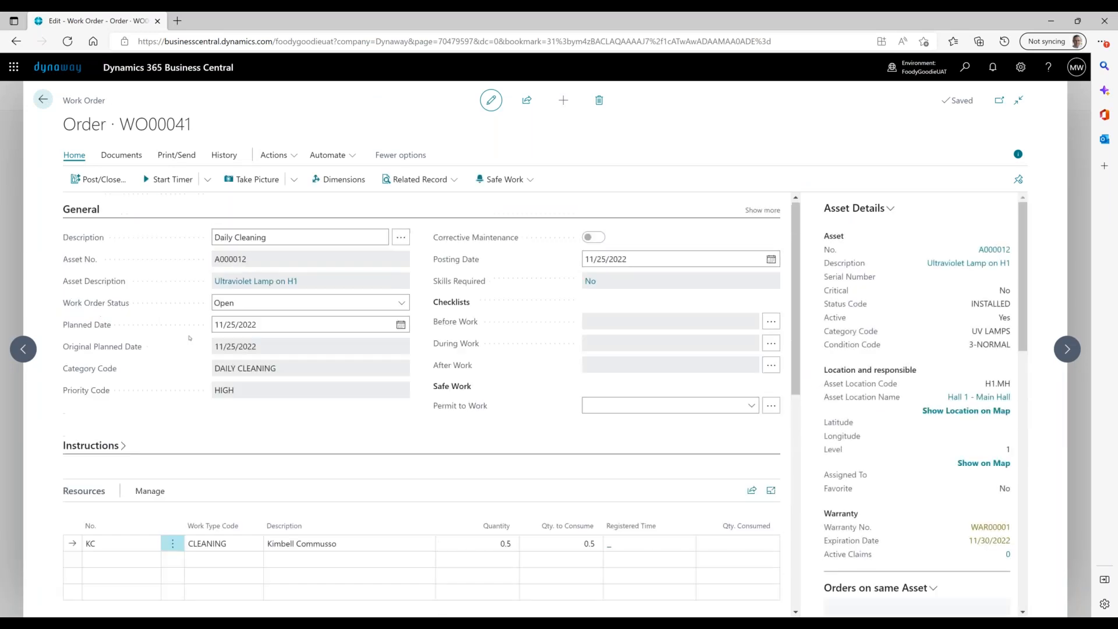
scroll(152, 349, down, 1)
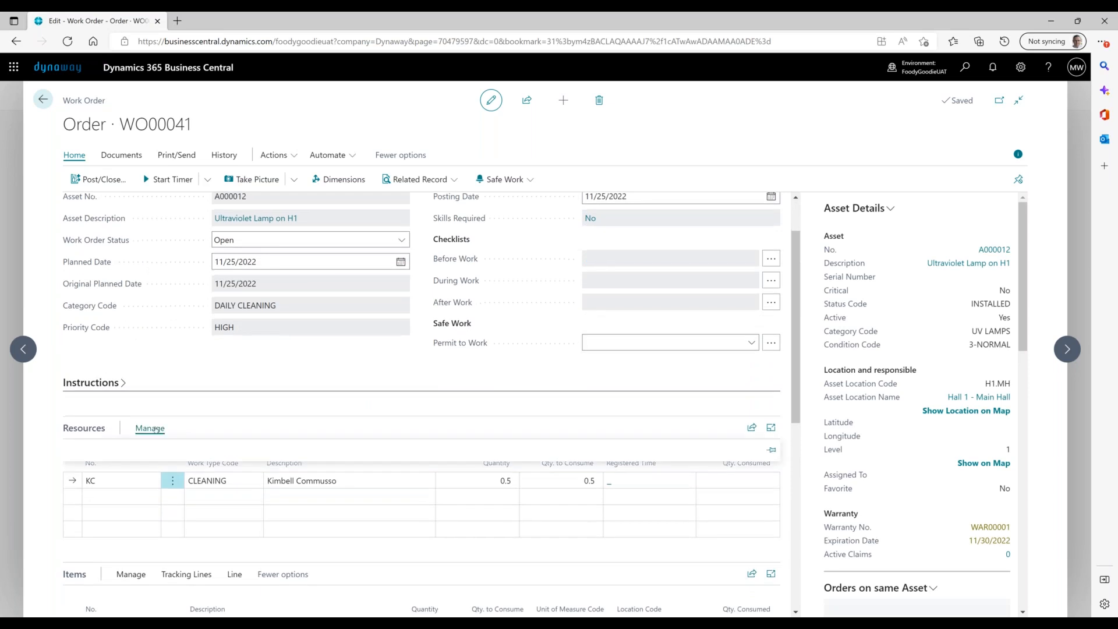
Try to post the consumption of the work order's KC resource line
click(152, 430)
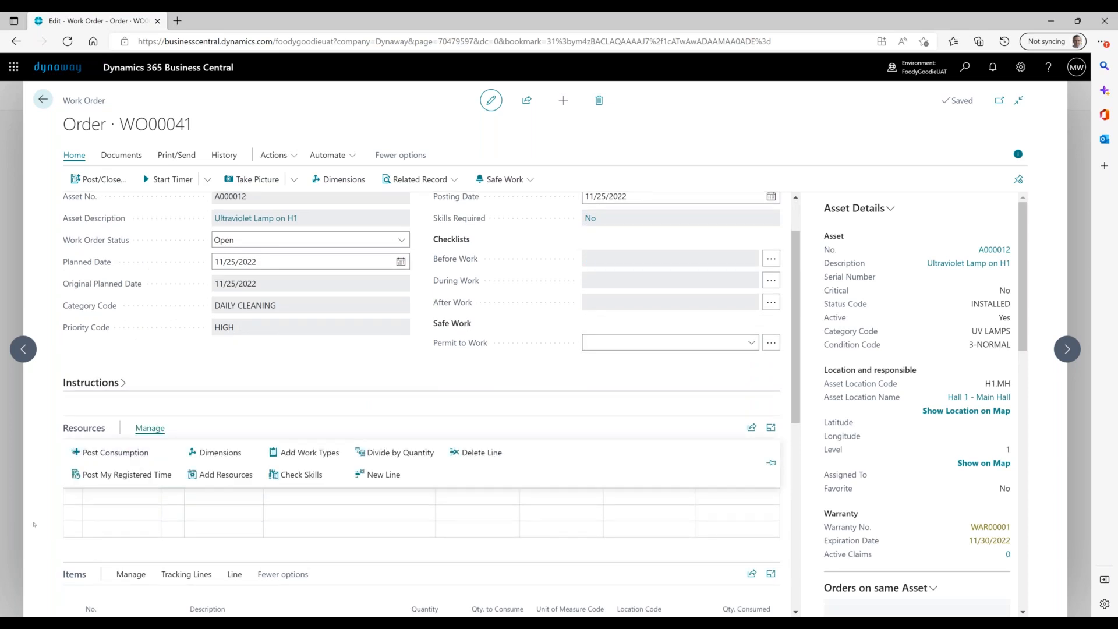
click(55, 522)
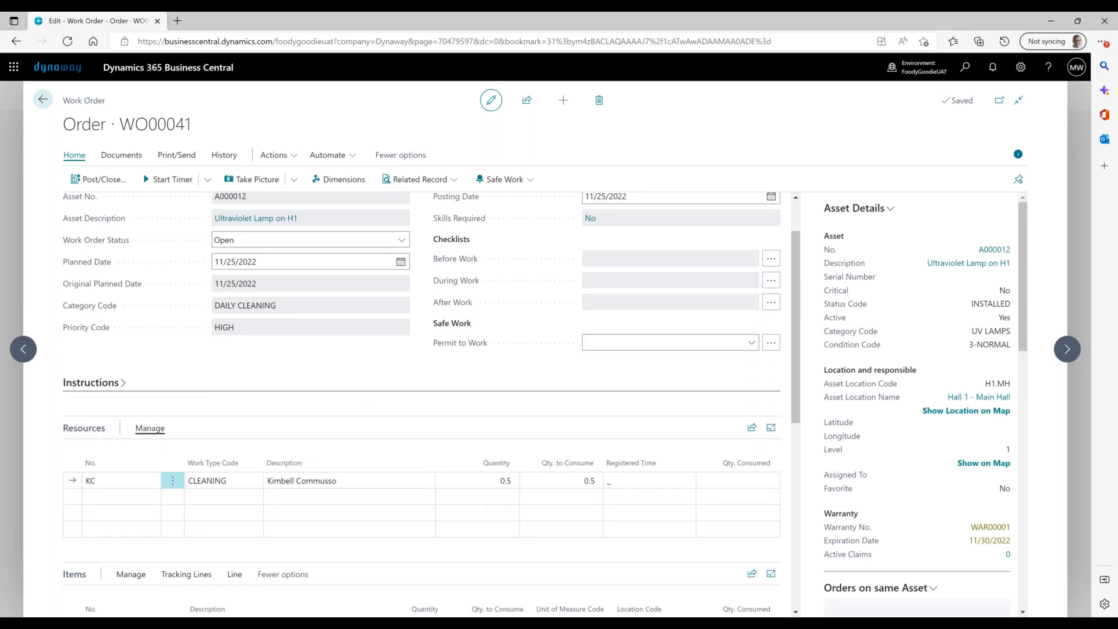
click(150, 428)
click(131, 460)
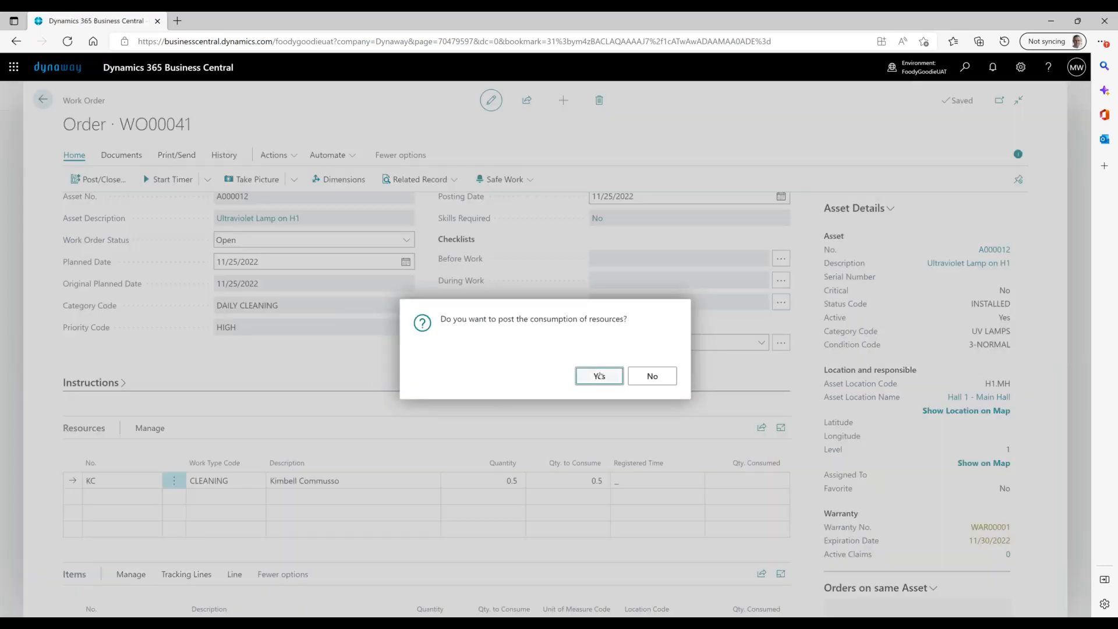
click(600, 375)
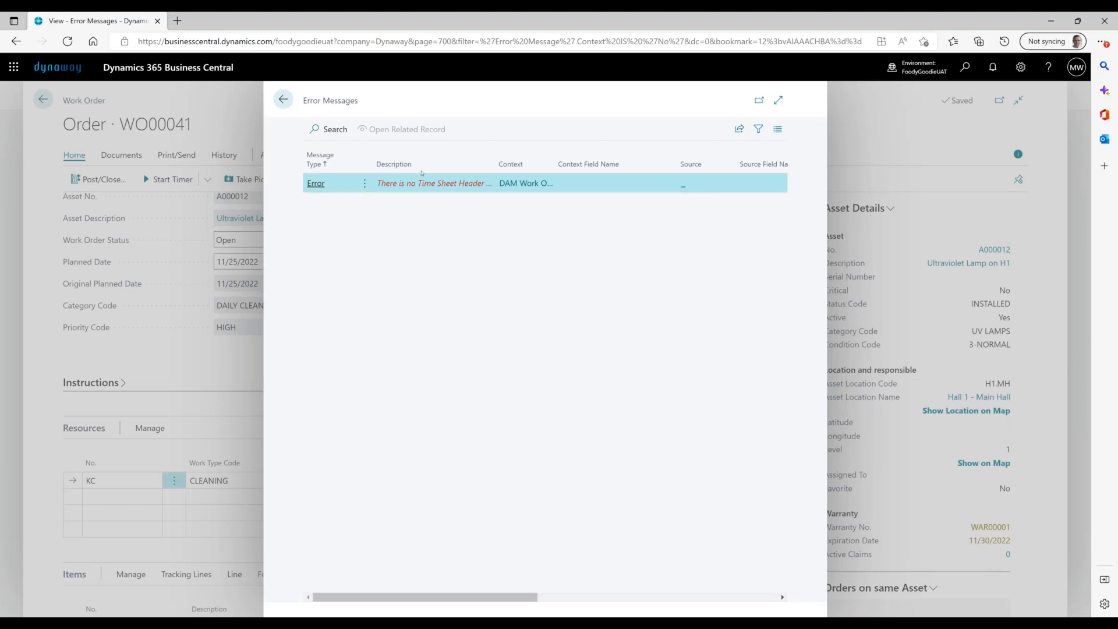
click(283, 99)
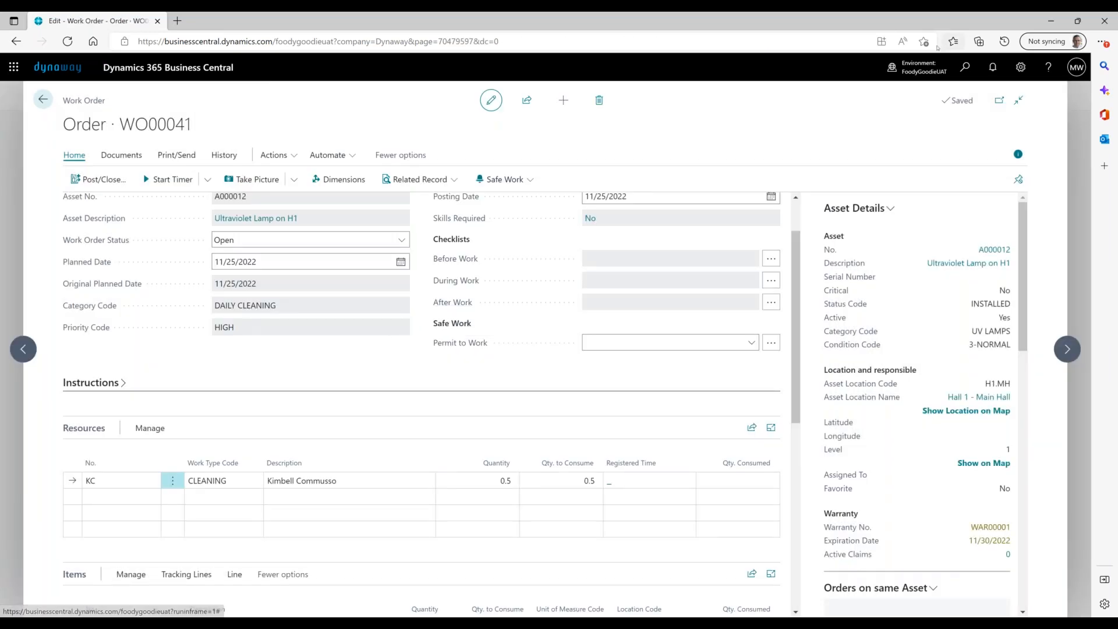
Find the Create Time Sheets task and set its resource number filter to KC
click(961, 68)
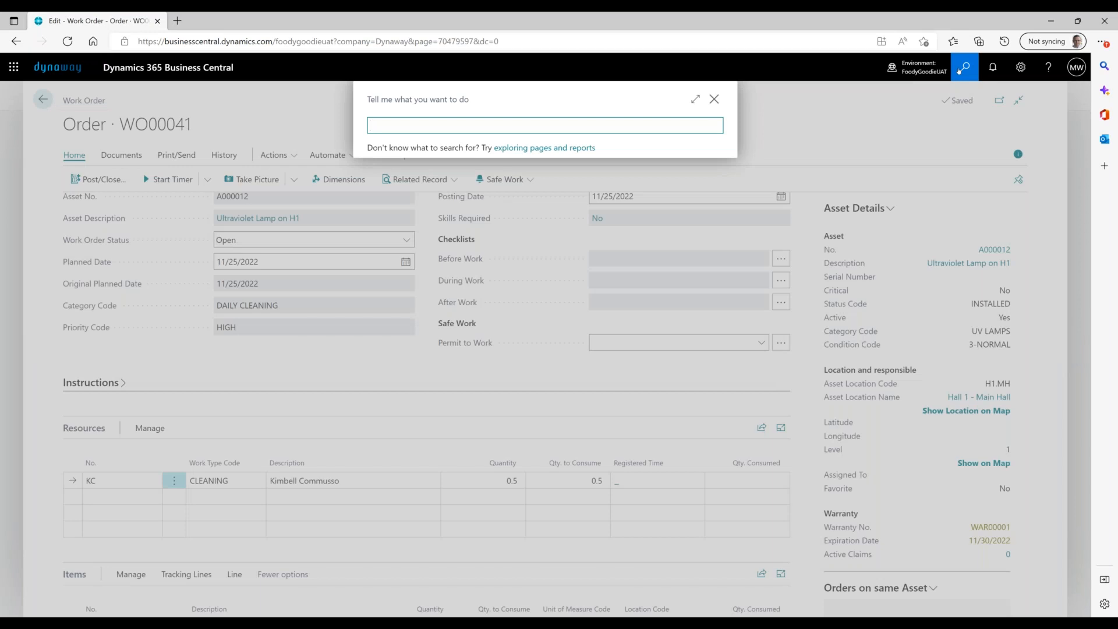
text(create time)
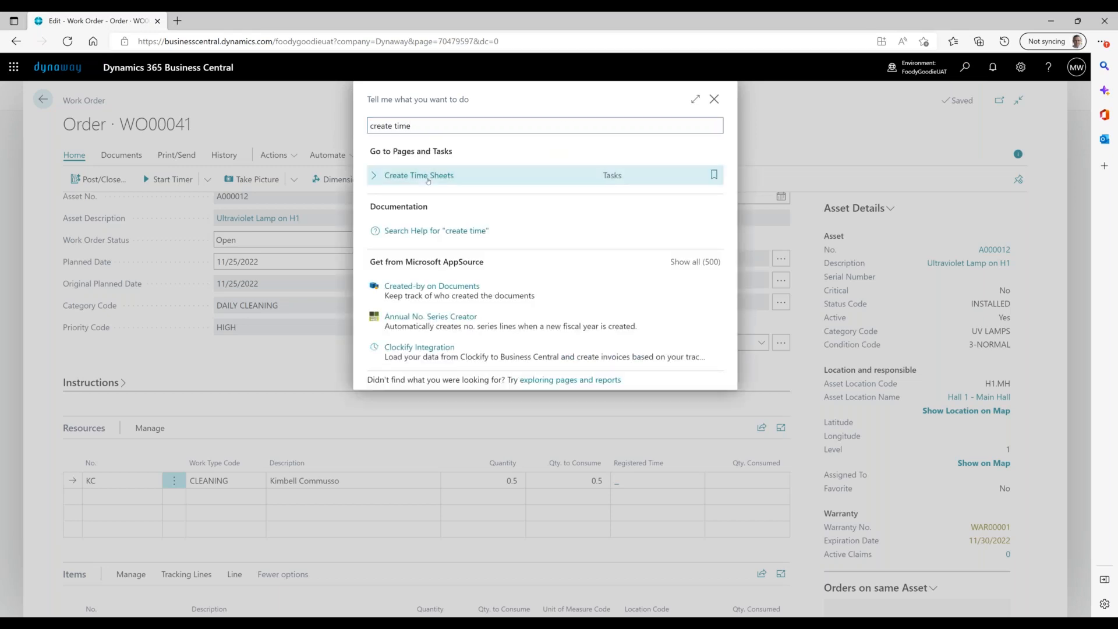
click(428, 178)
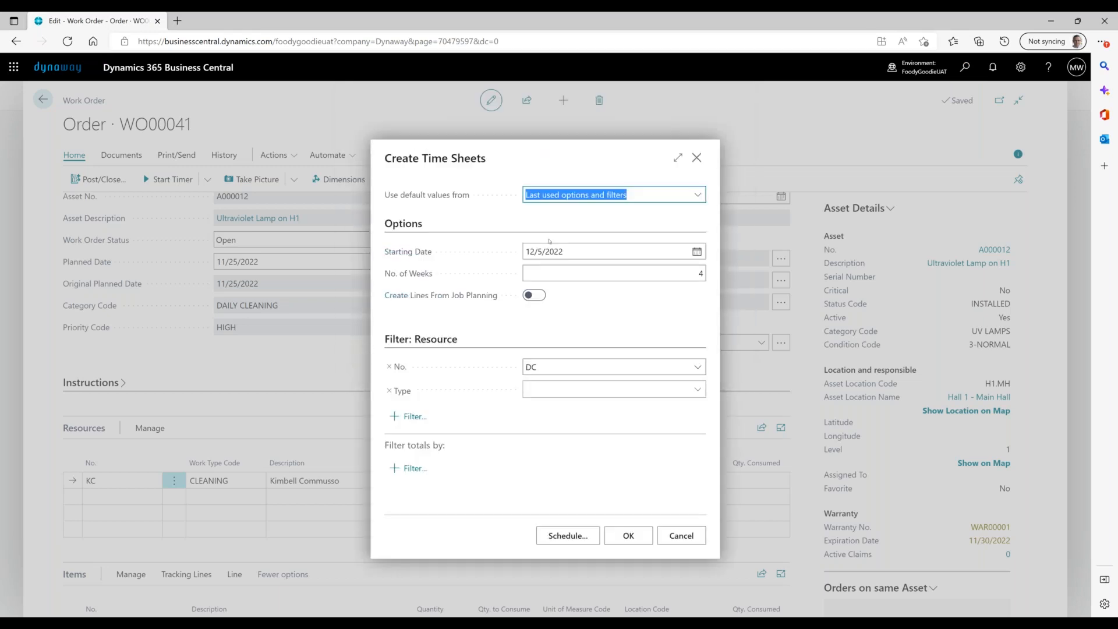
click(697, 368)
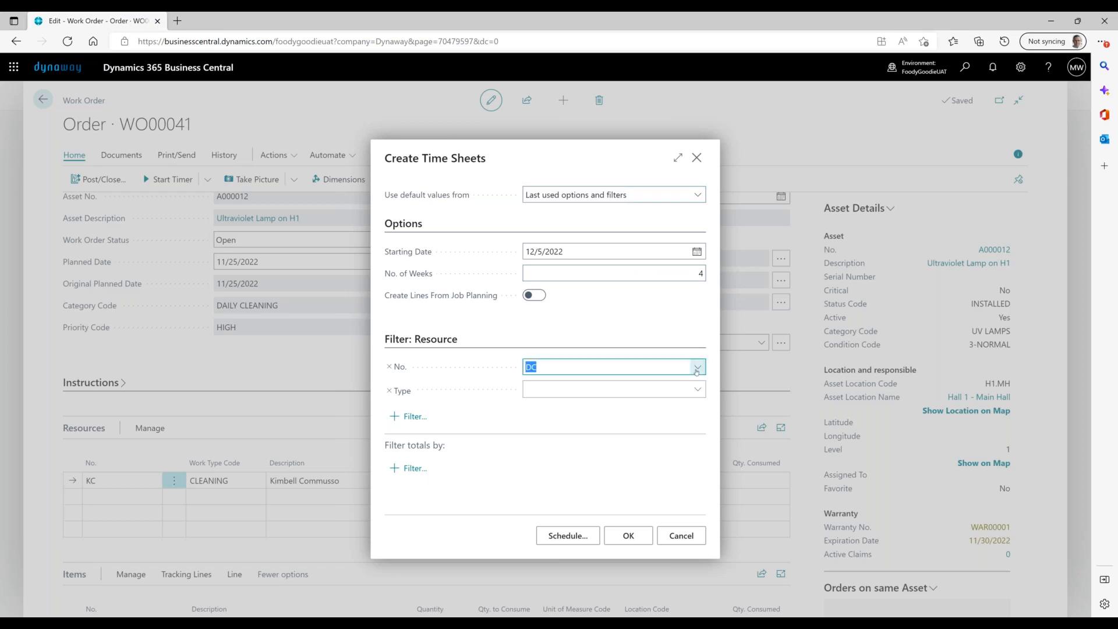
click(696, 371)
click(575, 466)
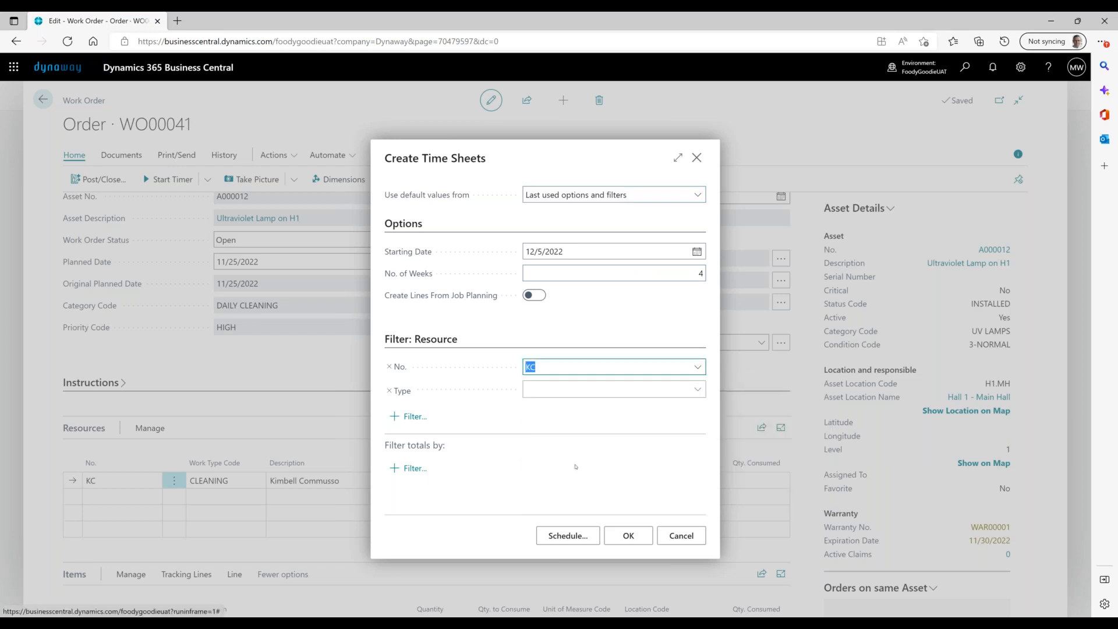
Set the starting date to 11/21/2022 and create four weeks of time sheets for resource KC
click(697, 251)
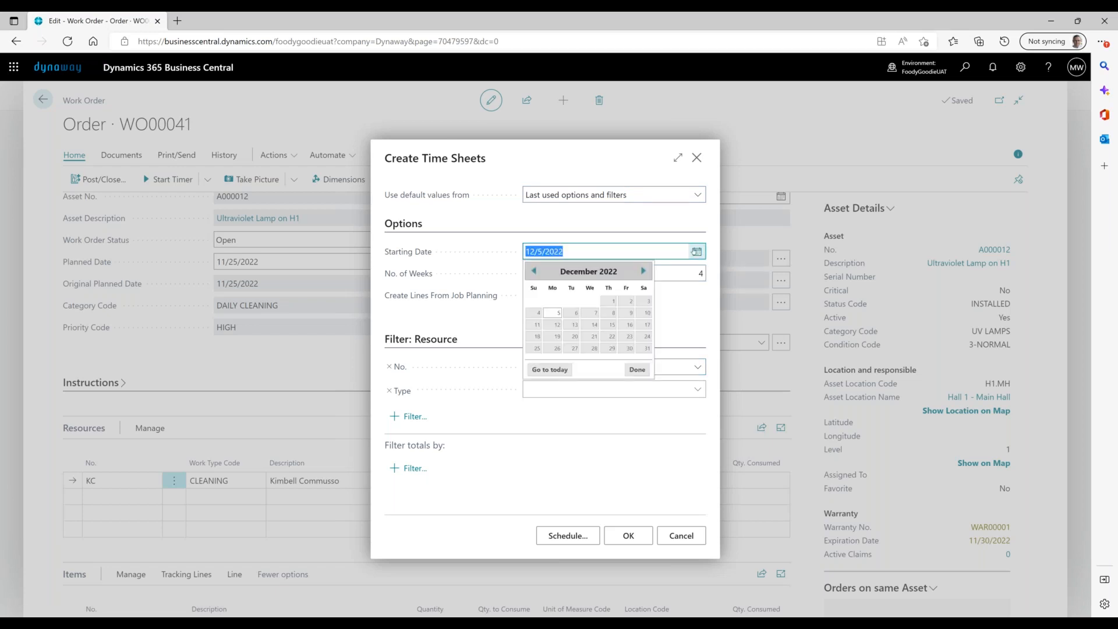
click(533, 271)
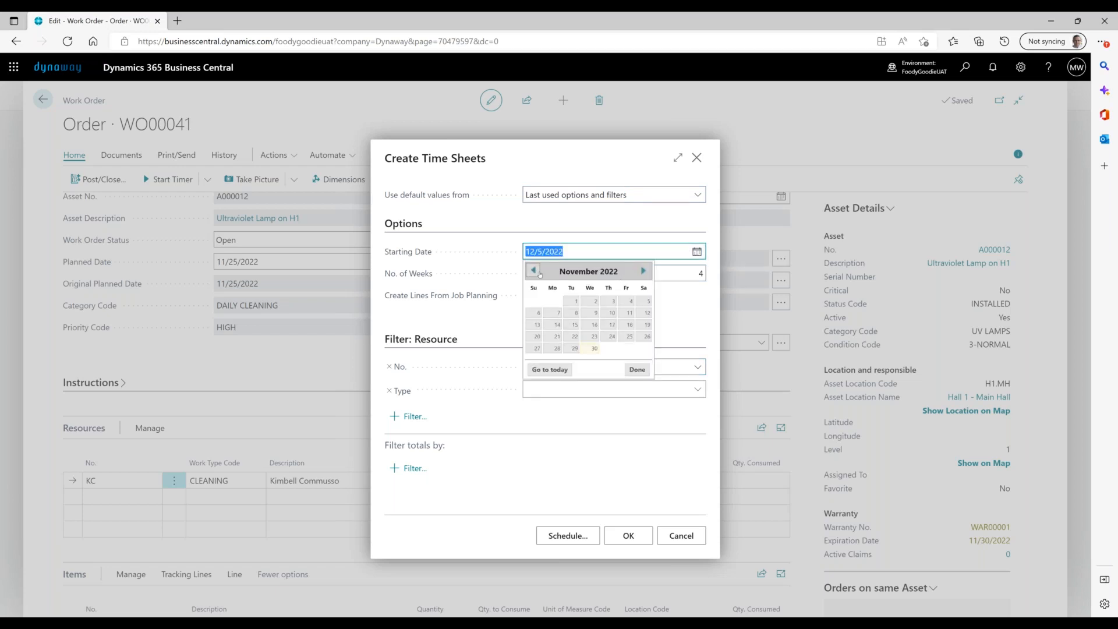
click(554, 353)
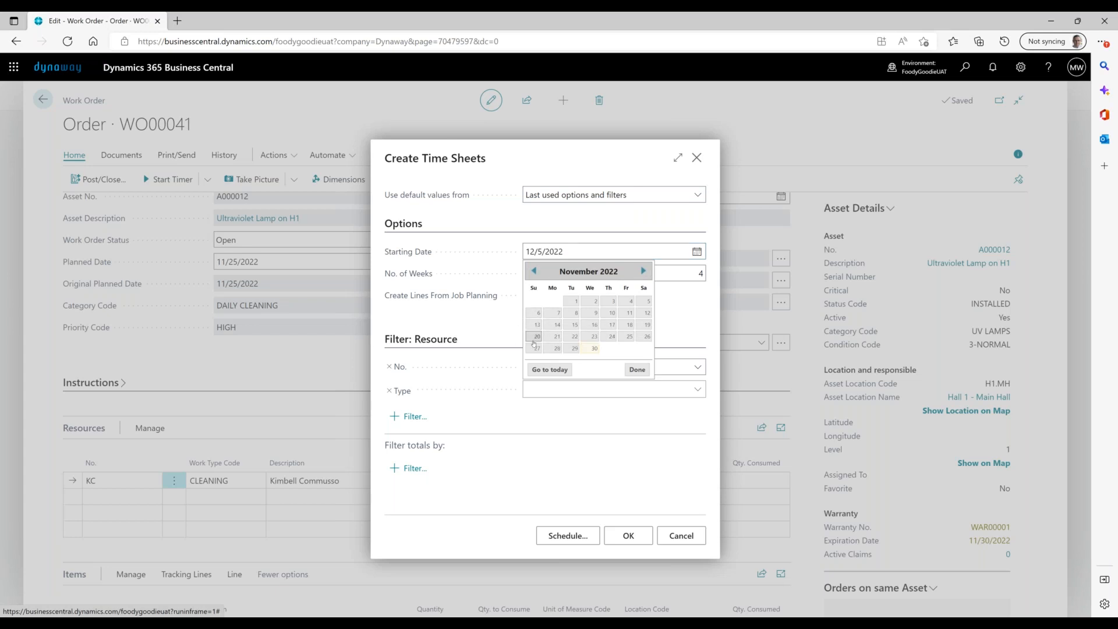
click(537, 336)
key(Tab)
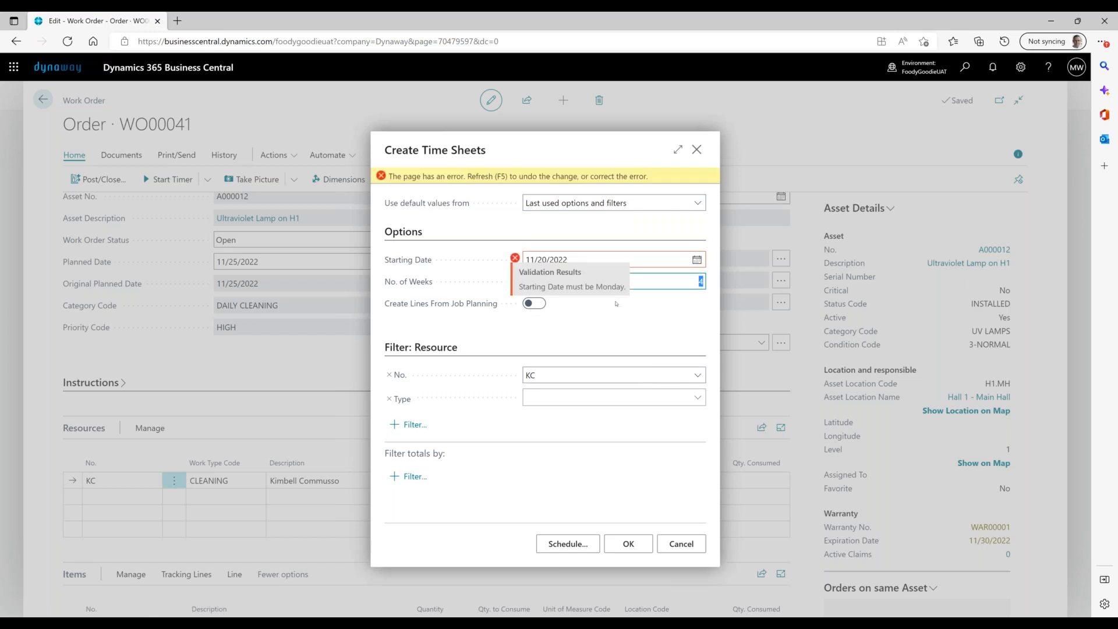
click(697, 260)
click(557, 346)
key(Tab)
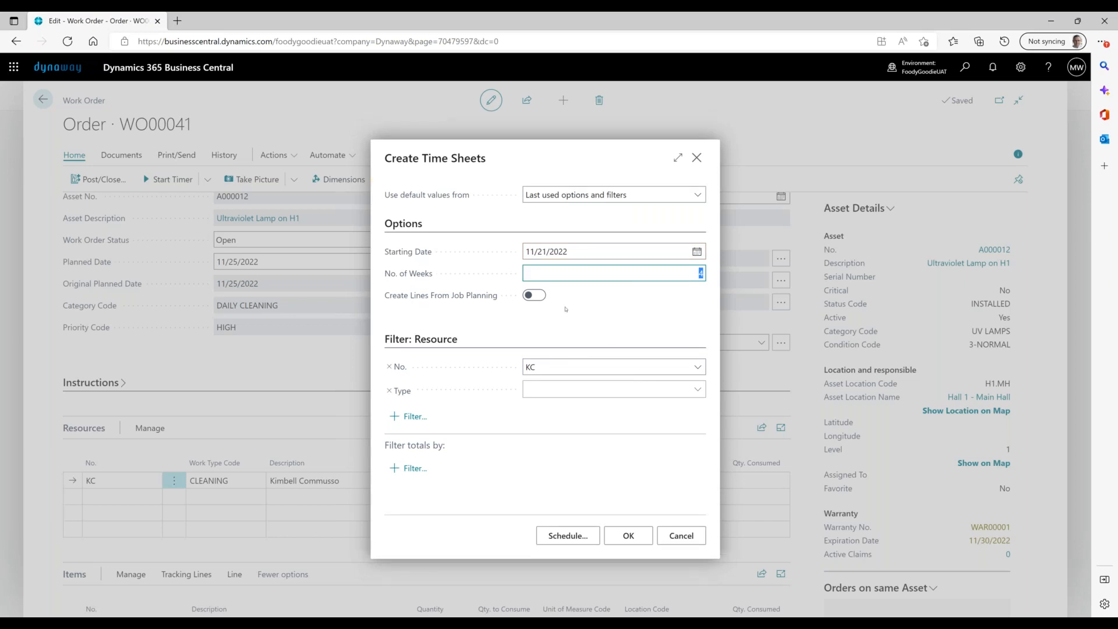
click(627, 534)
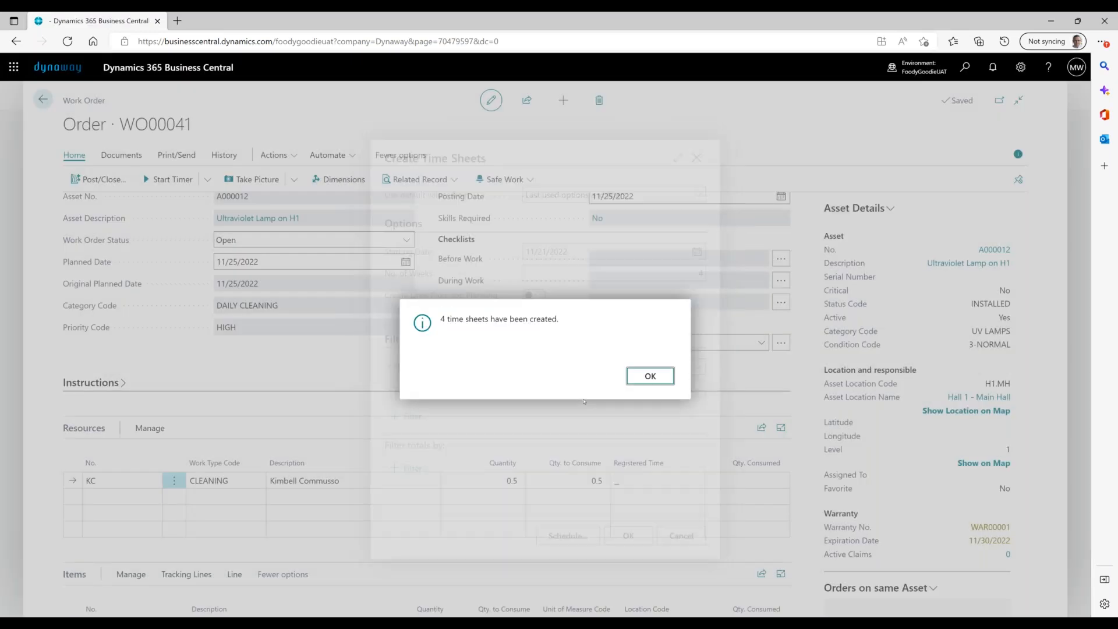
click(640, 383)
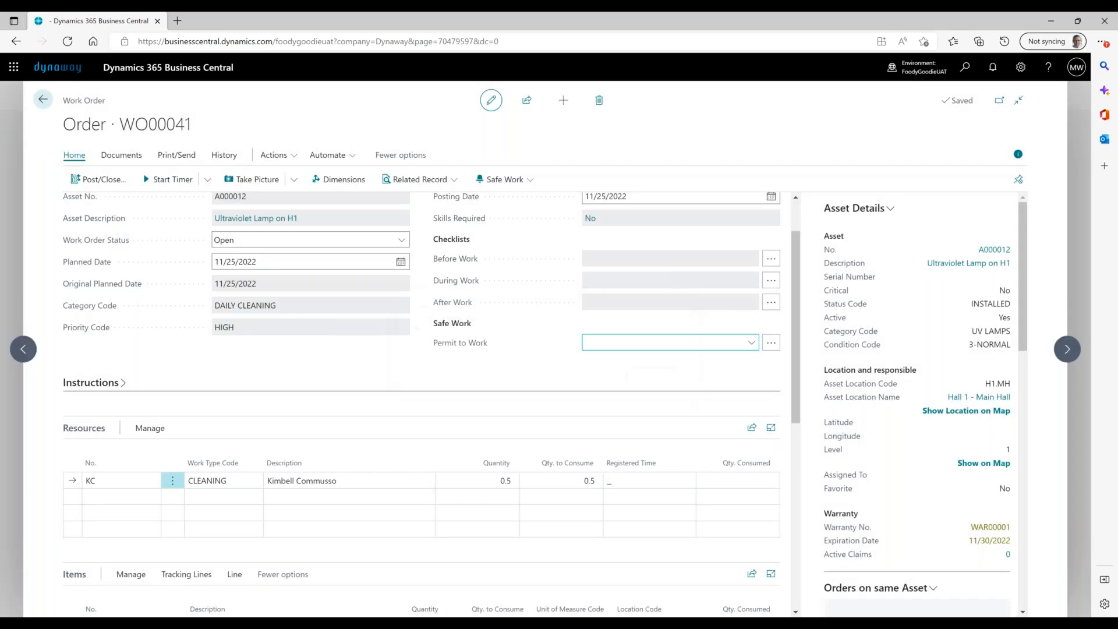
Filter the Time Sheets list to resource KC and open the Week 47 time sheet starting 11/21/2022
click(958, 77)
text(shet)
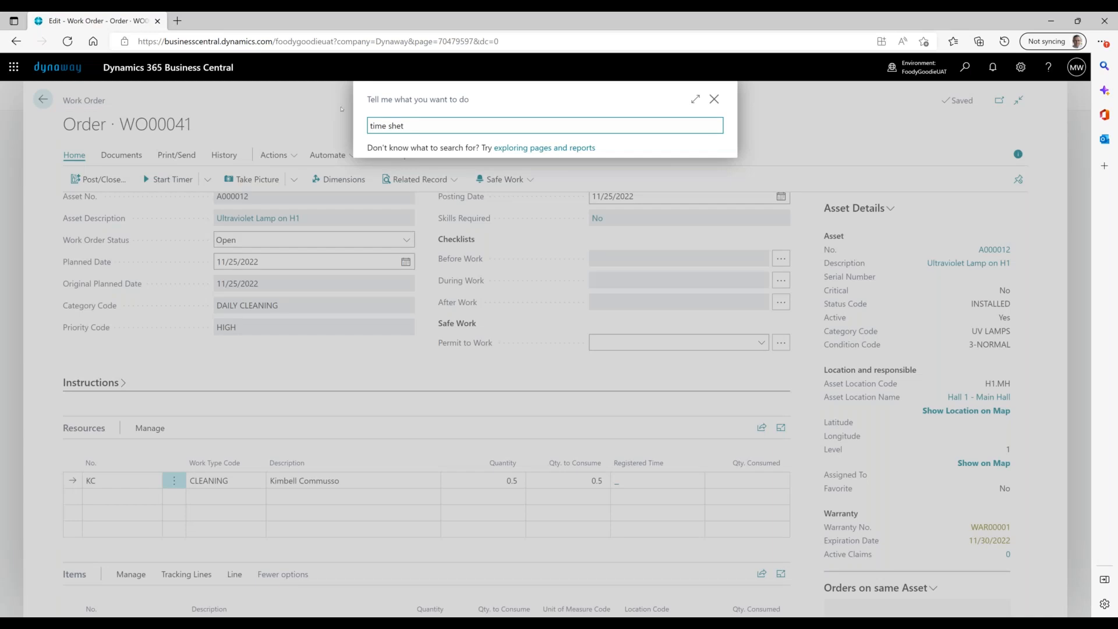
click(410, 180)
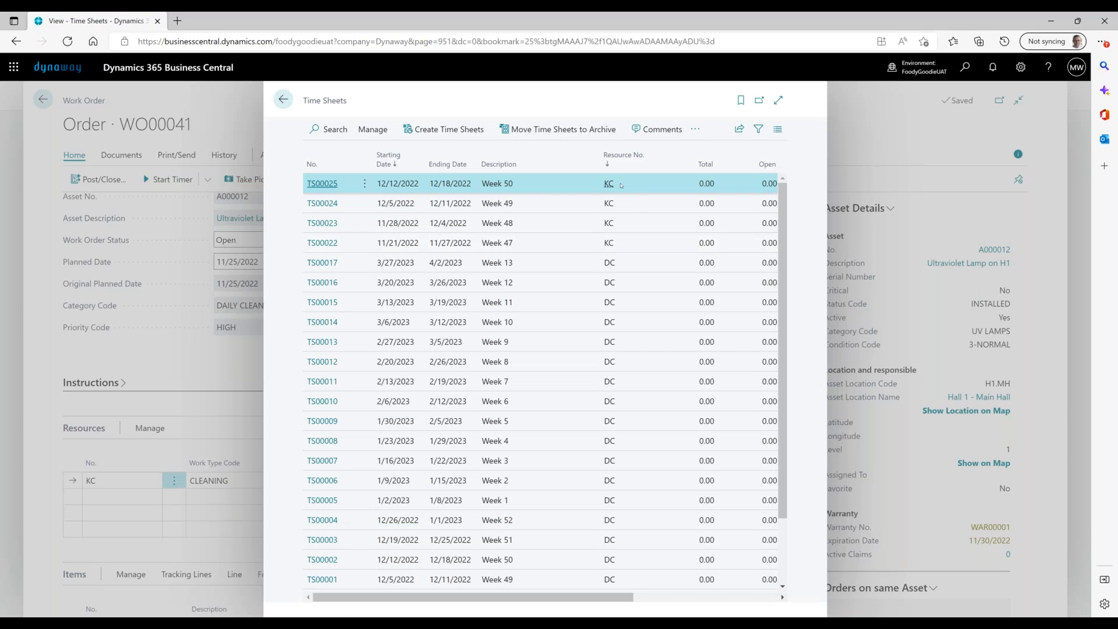
click(655, 165)
click(616, 247)
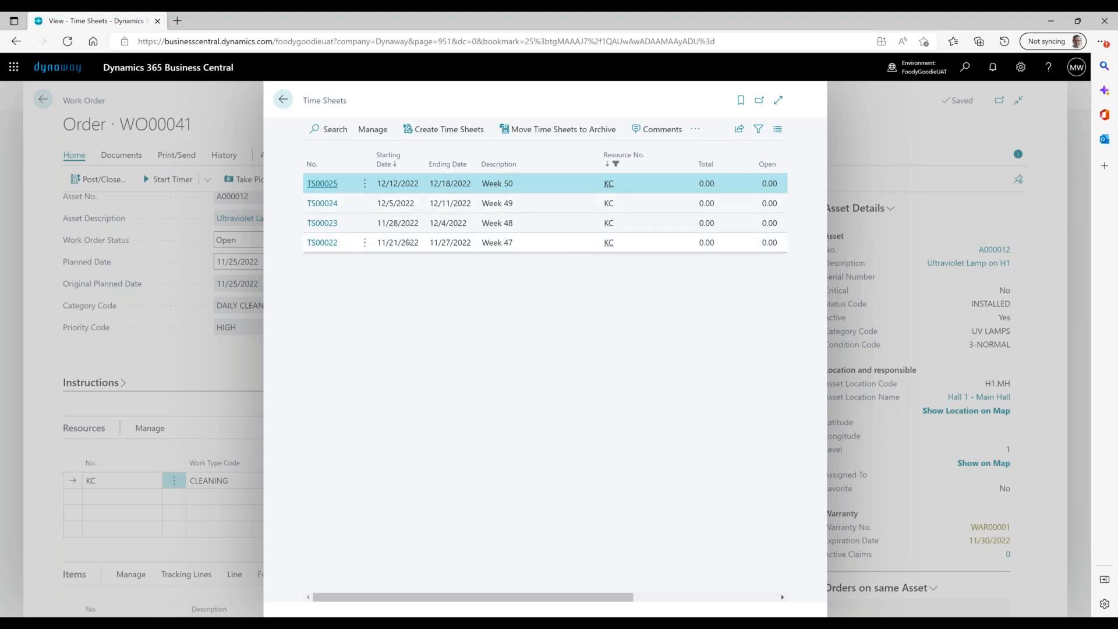
click(328, 244)
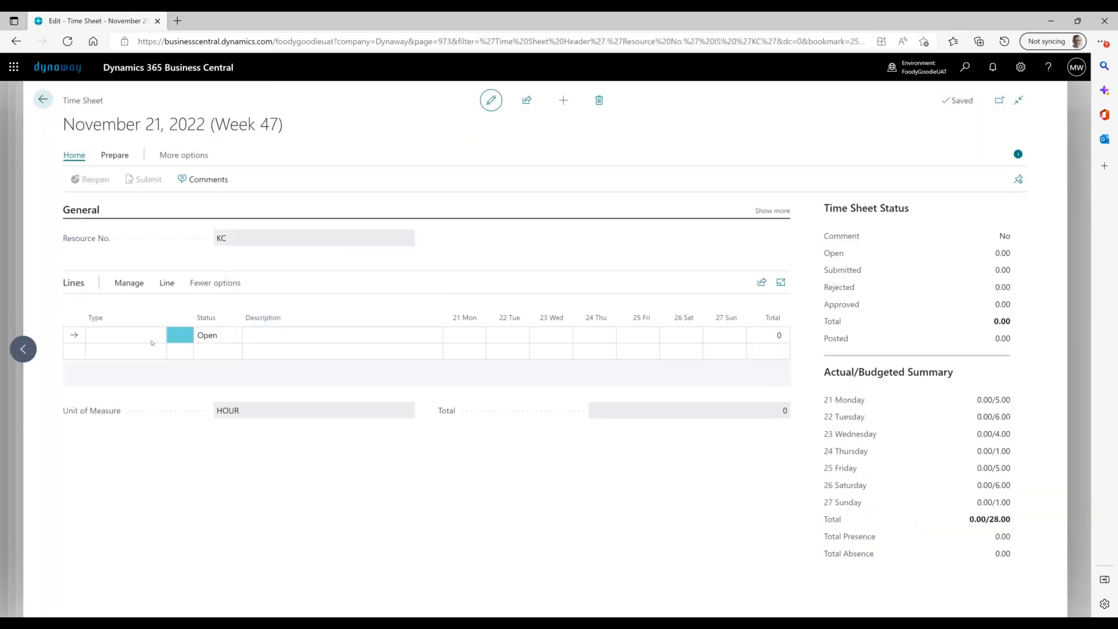
Set the first line's type to Resource in the Week 47 time sheet and check its line details and the available line types
click(151, 338)
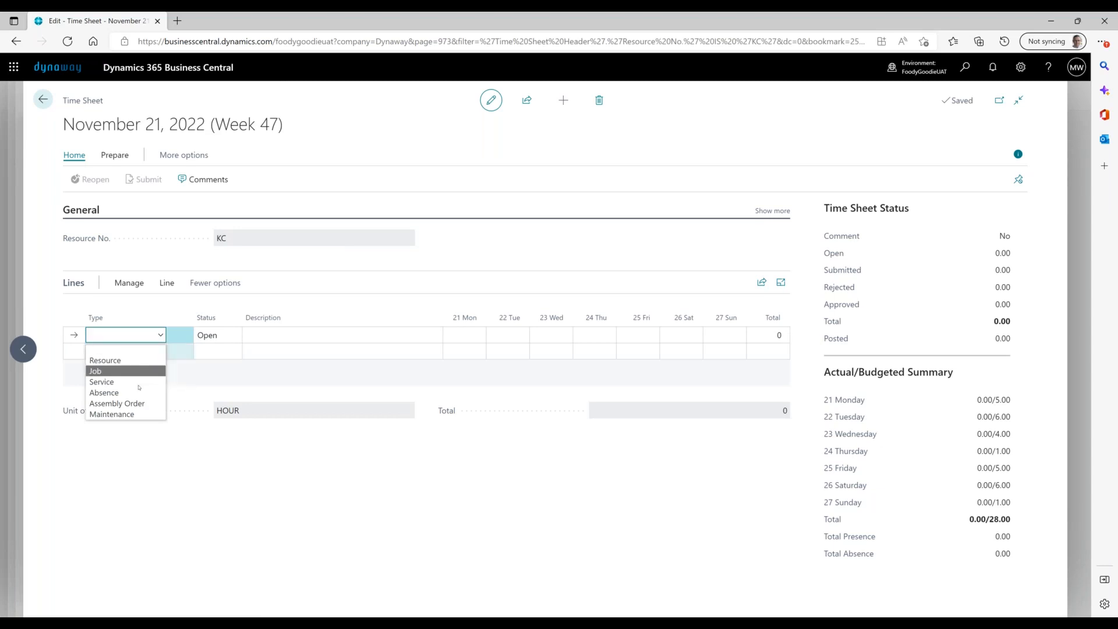
click(125, 361)
click(258, 332)
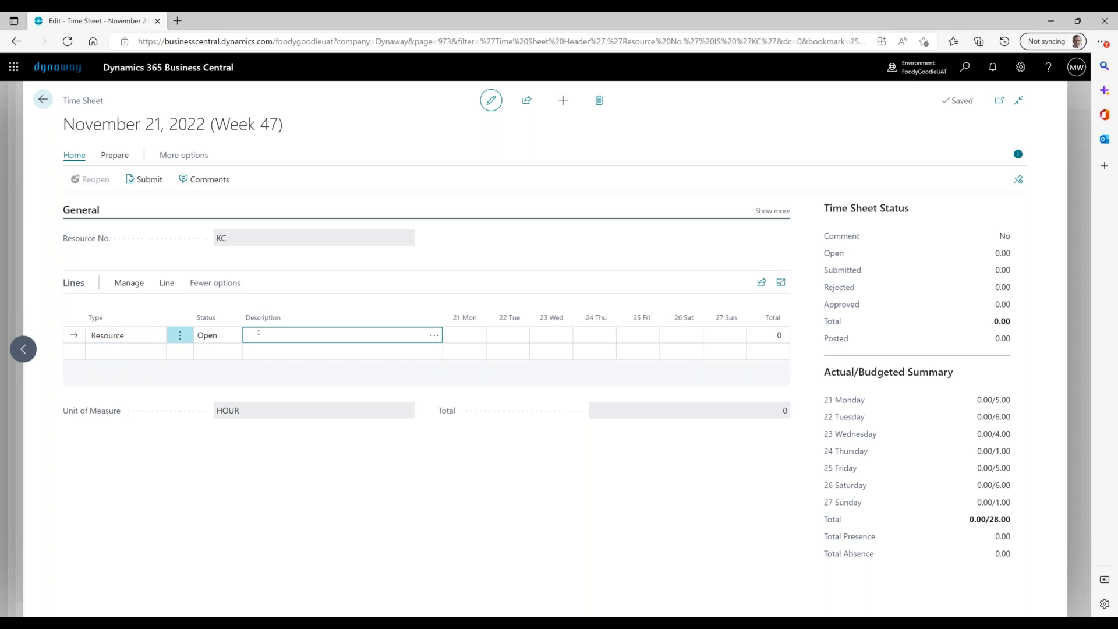
click(434, 335)
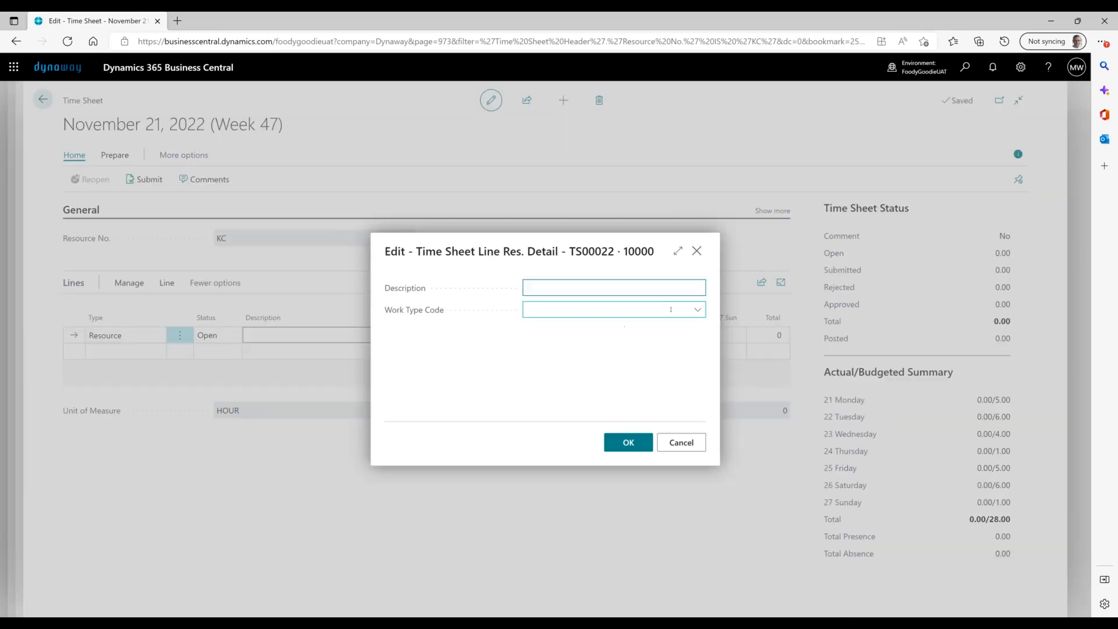
click(688, 444)
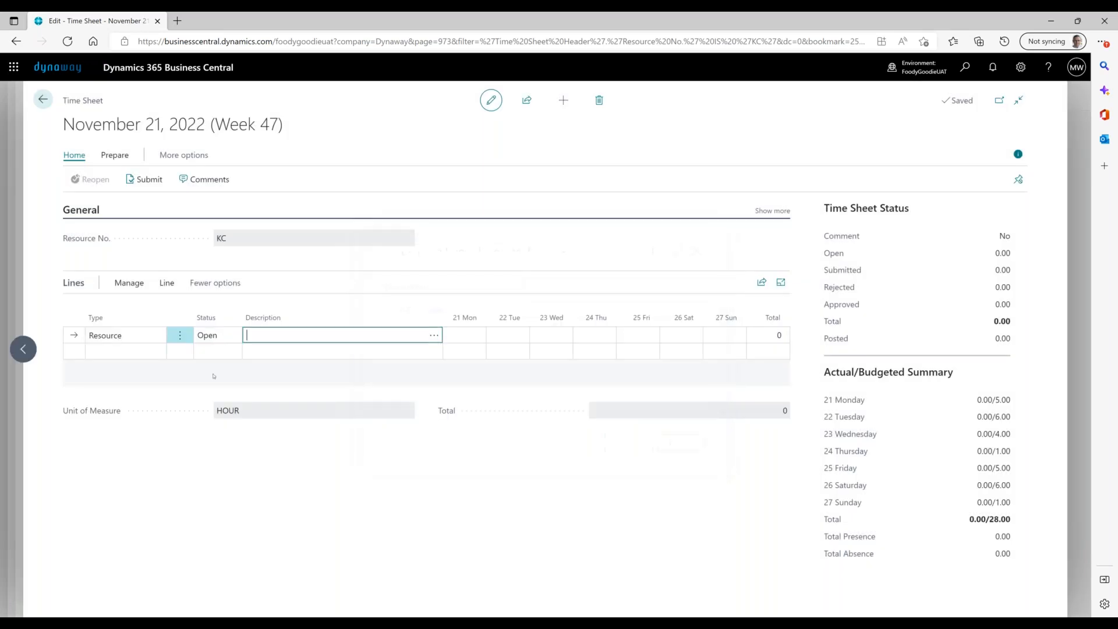
click(143, 339)
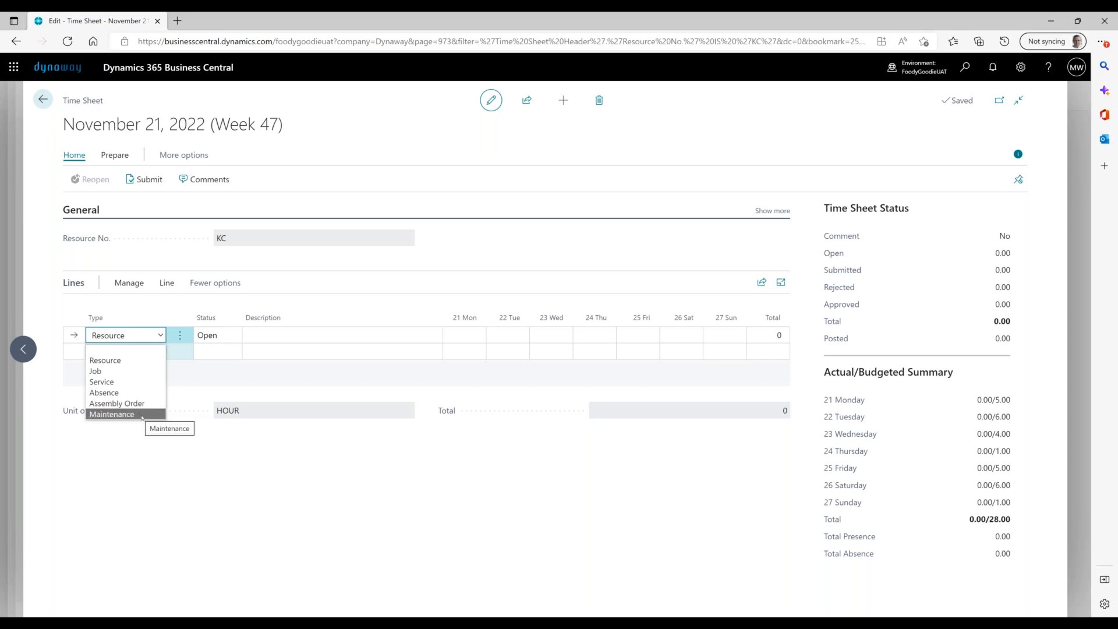
click(215, 475)
Return to the work order and set the KC resource line's description to "cleaning of the asset"
click(41, 98)
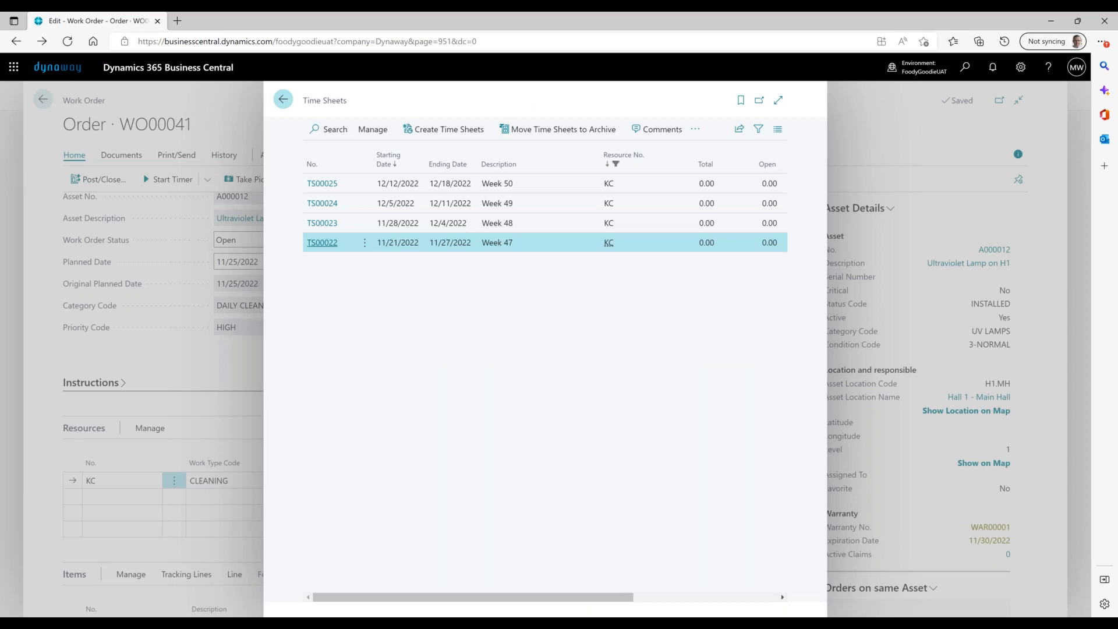
click(283, 99)
click(375, 485)
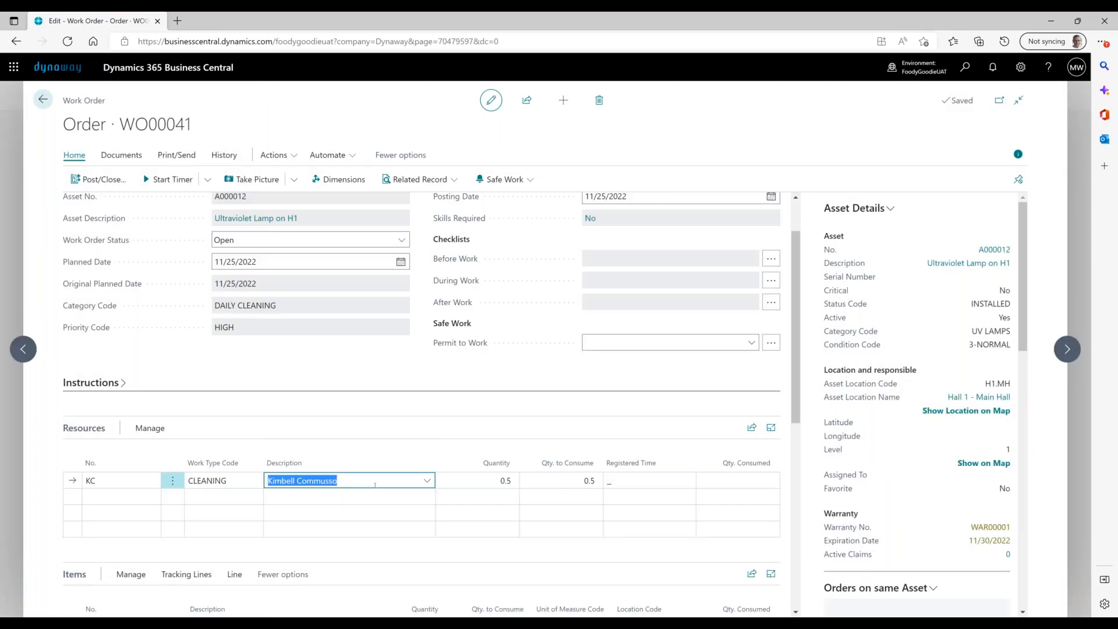
text(cleaning of the asset)
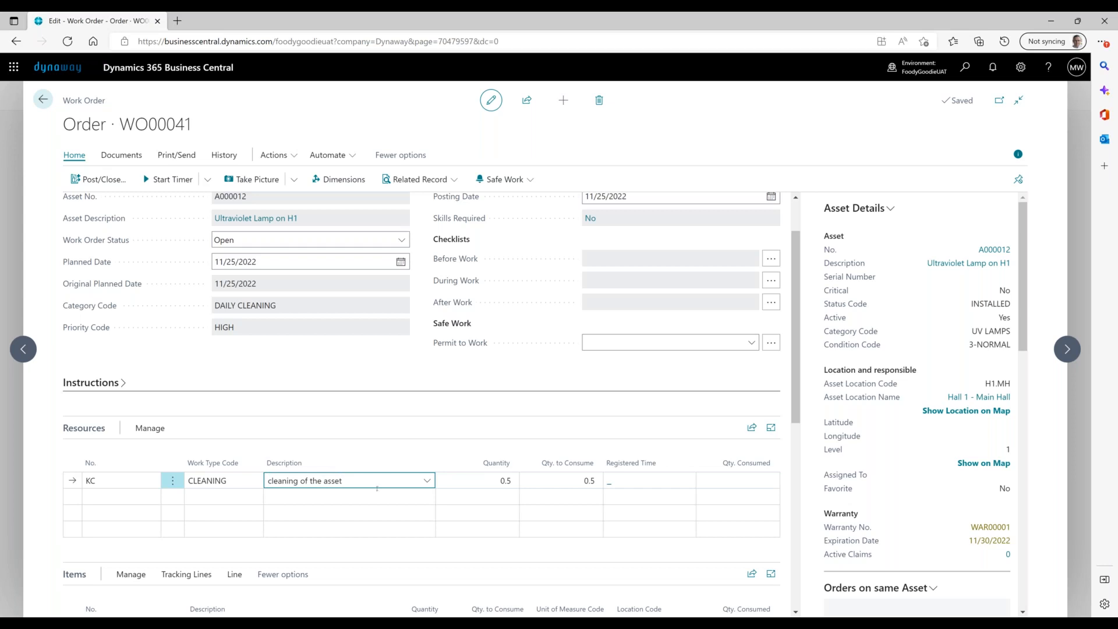
Set the work order's posting date to 11/30/2022
click(155, 425)
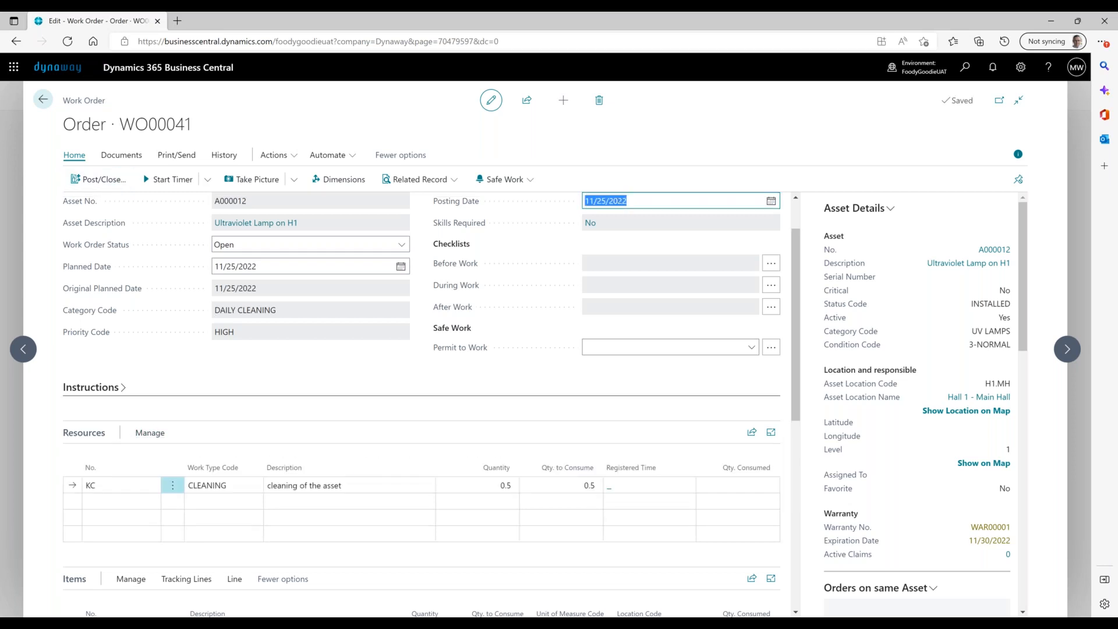
text(t)
key(Tab)
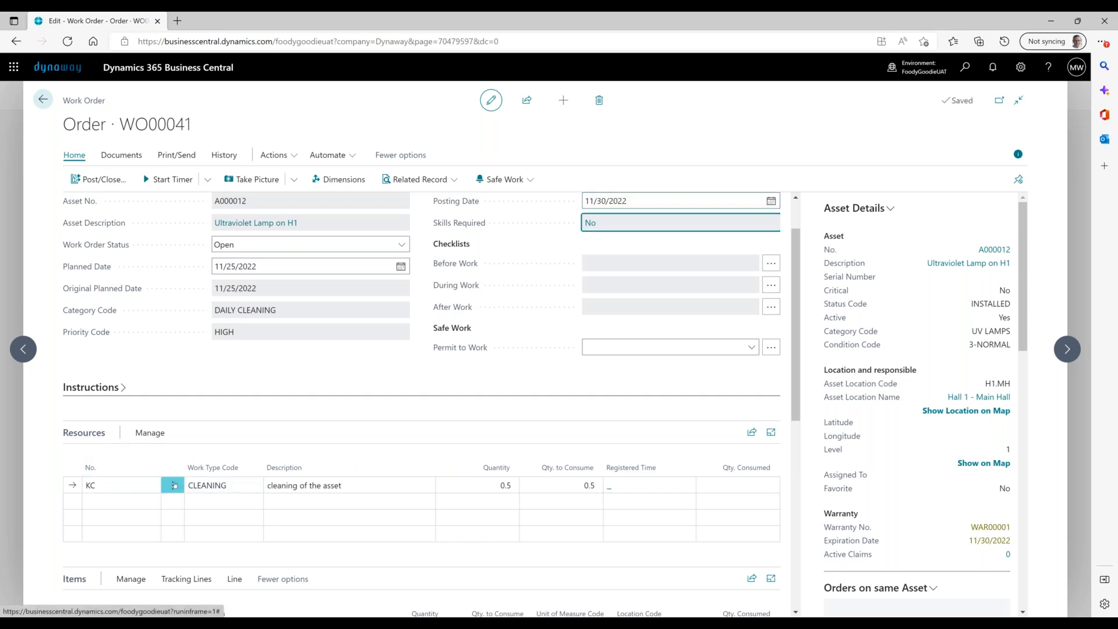
Post the consumption of the work order's KC resource line
click(173, 486)
key(Escape)
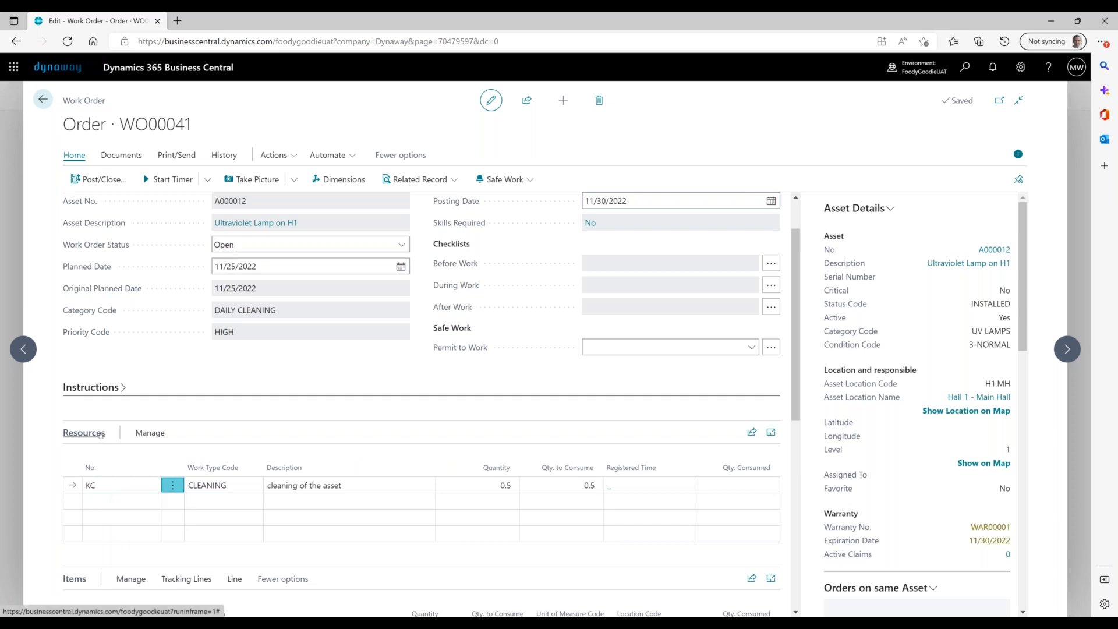
click(103, 434)
click(149, 433)
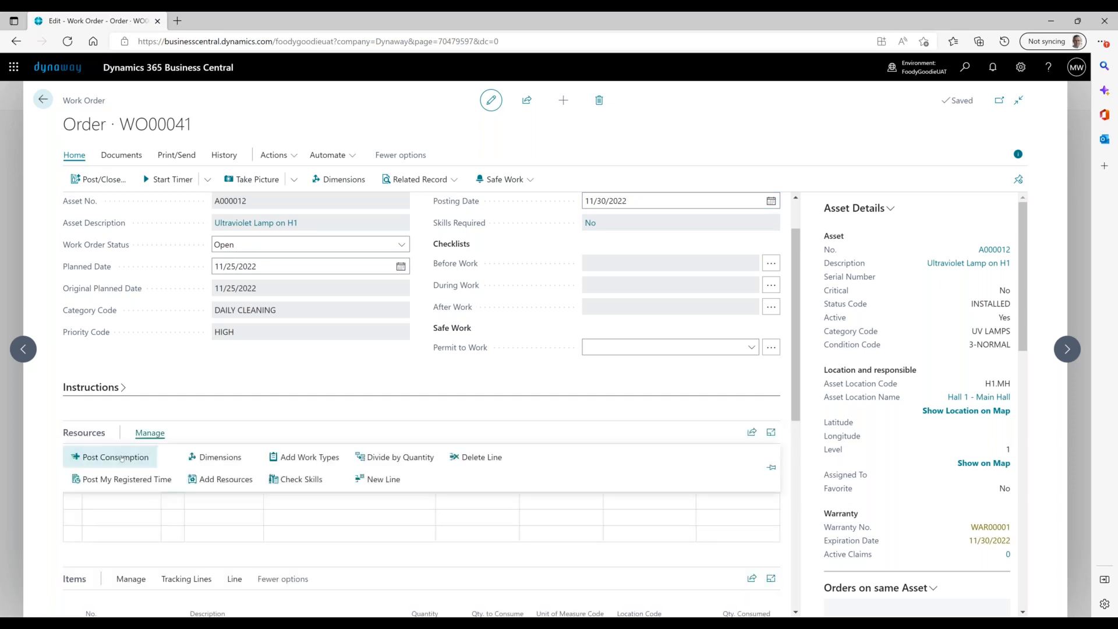
click(130, 461)
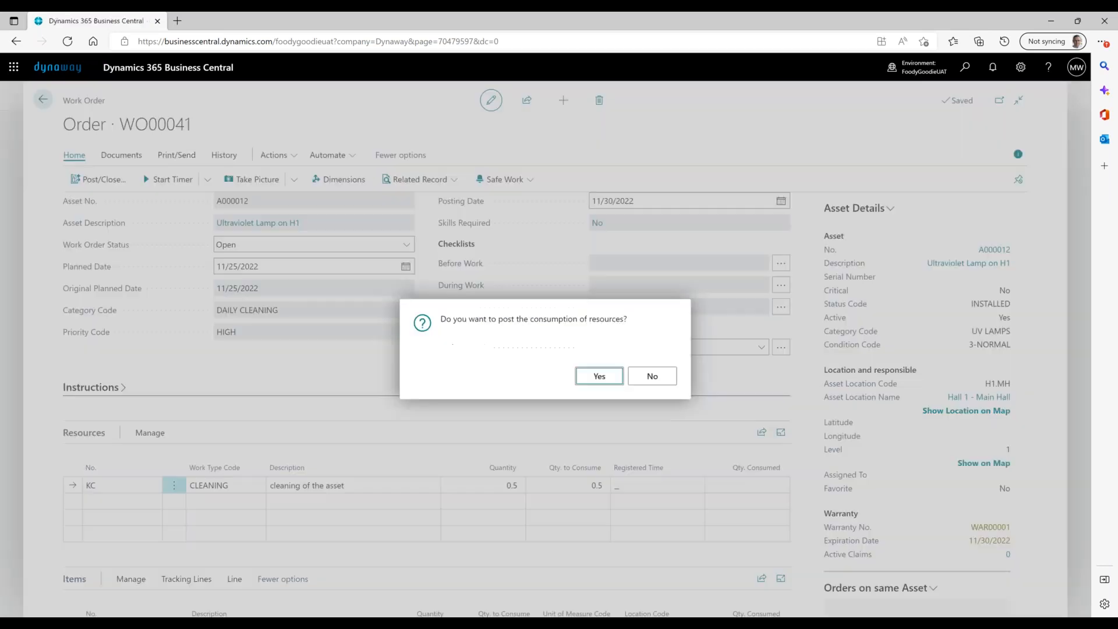
click(619, 376)
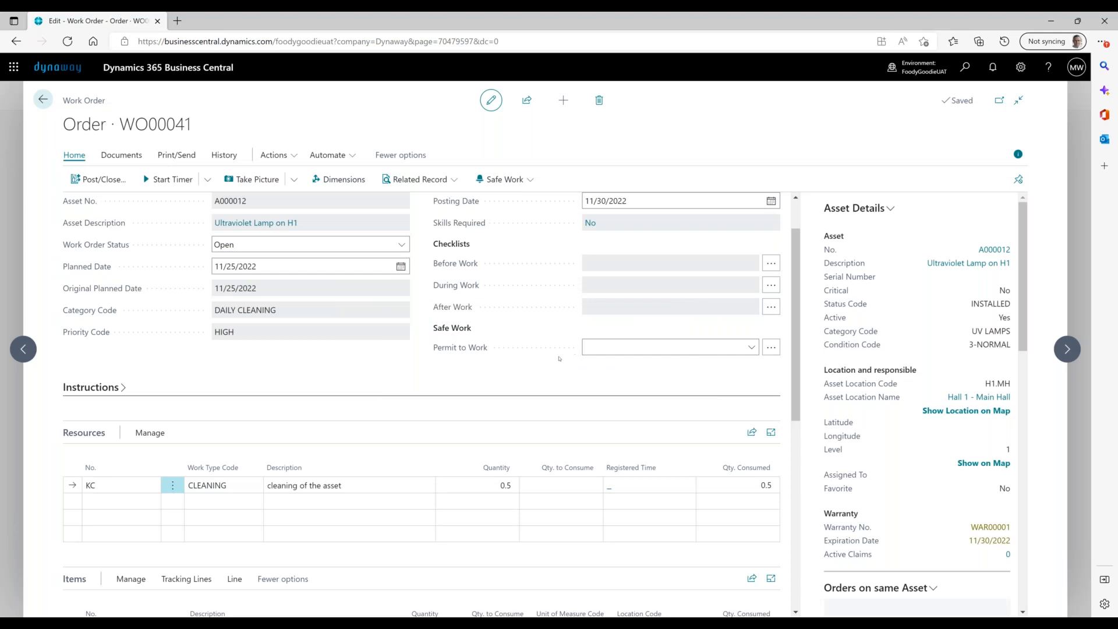
Find the Time Sheets list and open KC's Week 48 time sheet starting 11/28/2022 to check the posted maintenance line
click(964, 68)
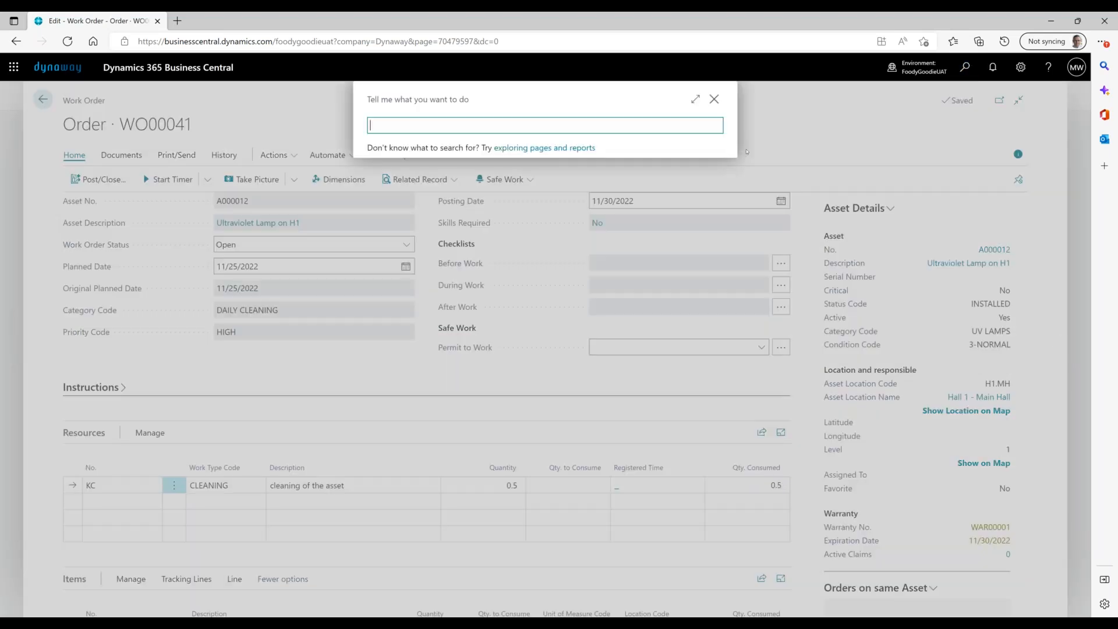
text(time sheet)
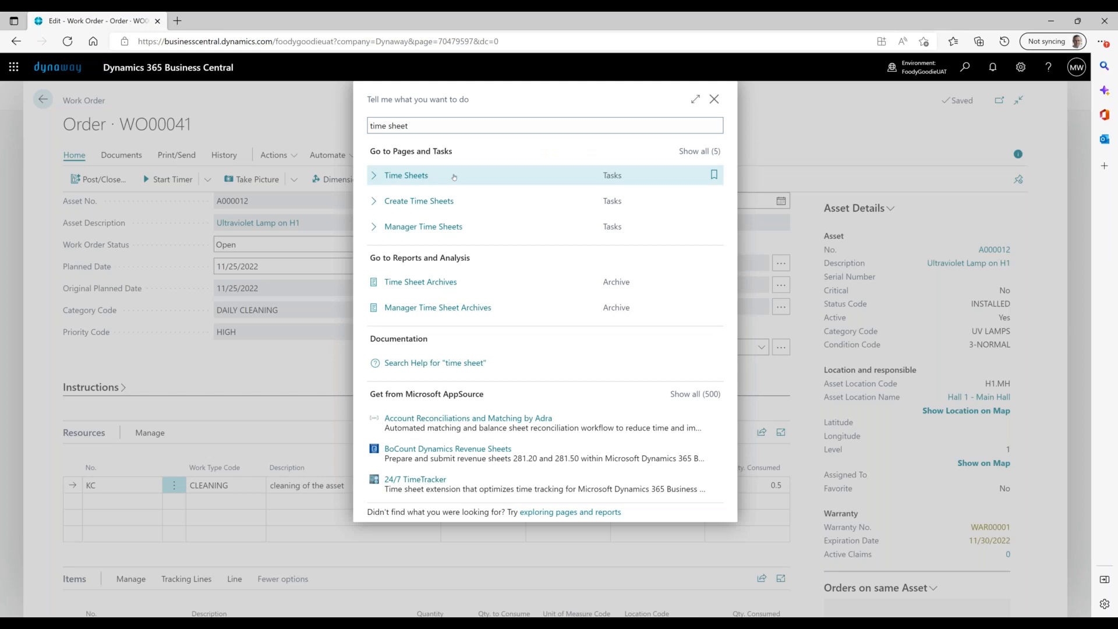
click(406, 175)
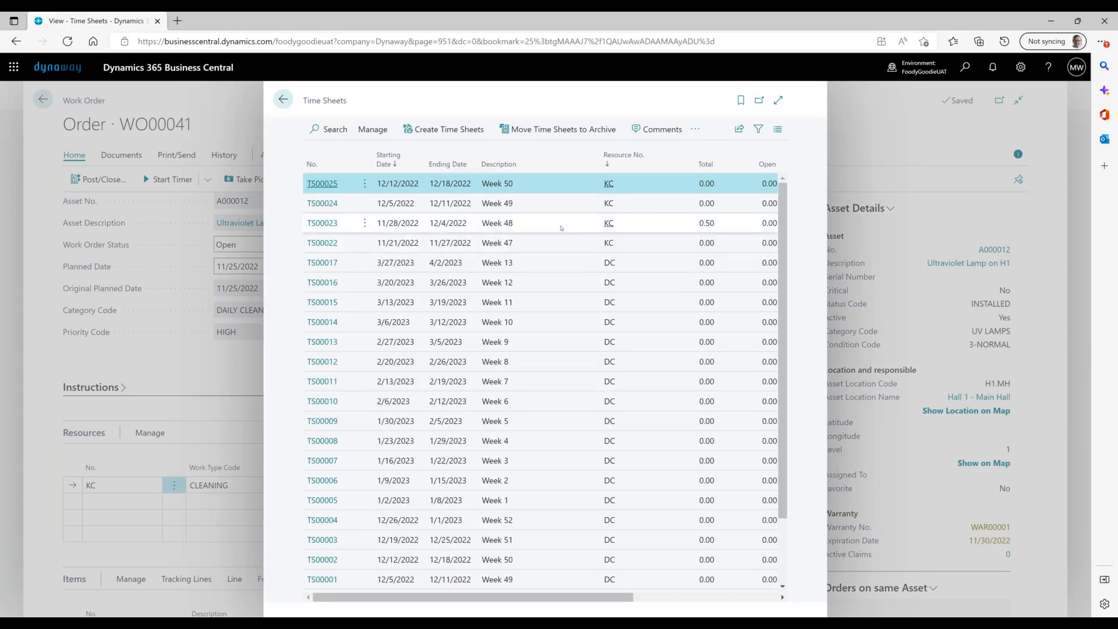
click(559, 226)
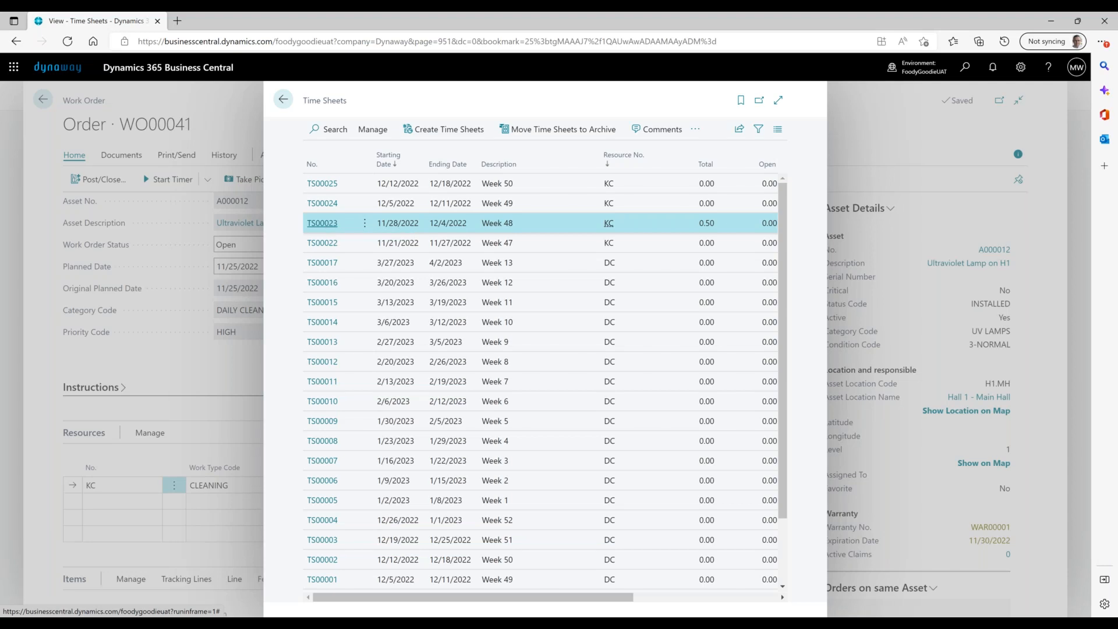
click(322, 223)
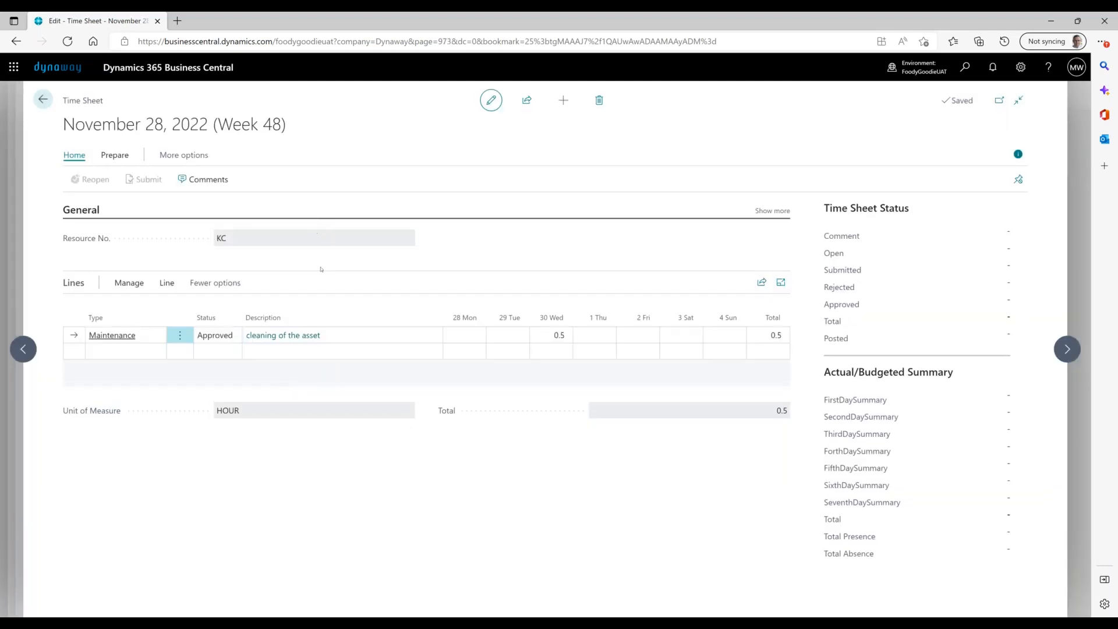
click(337, 348)
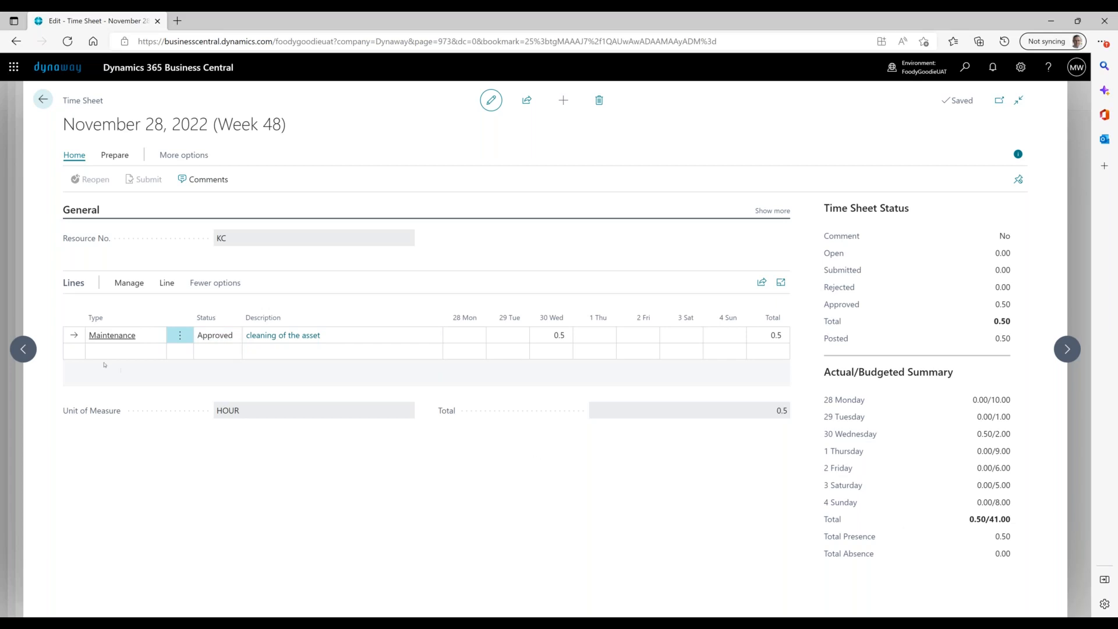
Add a Resource line described "training for certificate" with 5 hours on Wednesday the 30th
click(145, 352)
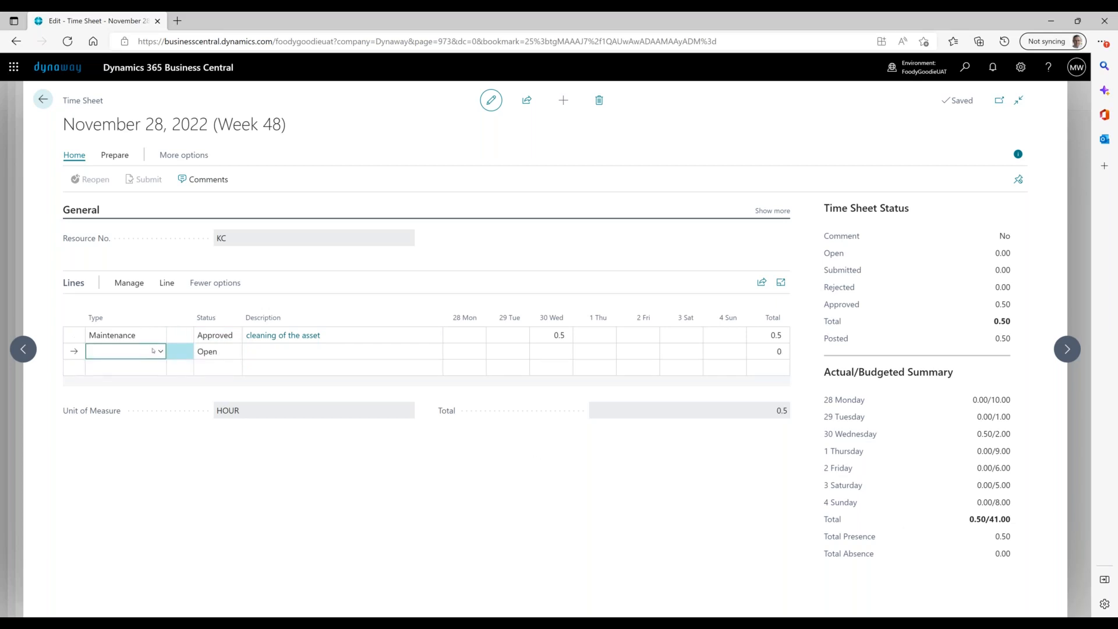
click(153, 351)
click(145, 378)
click(275, 352)
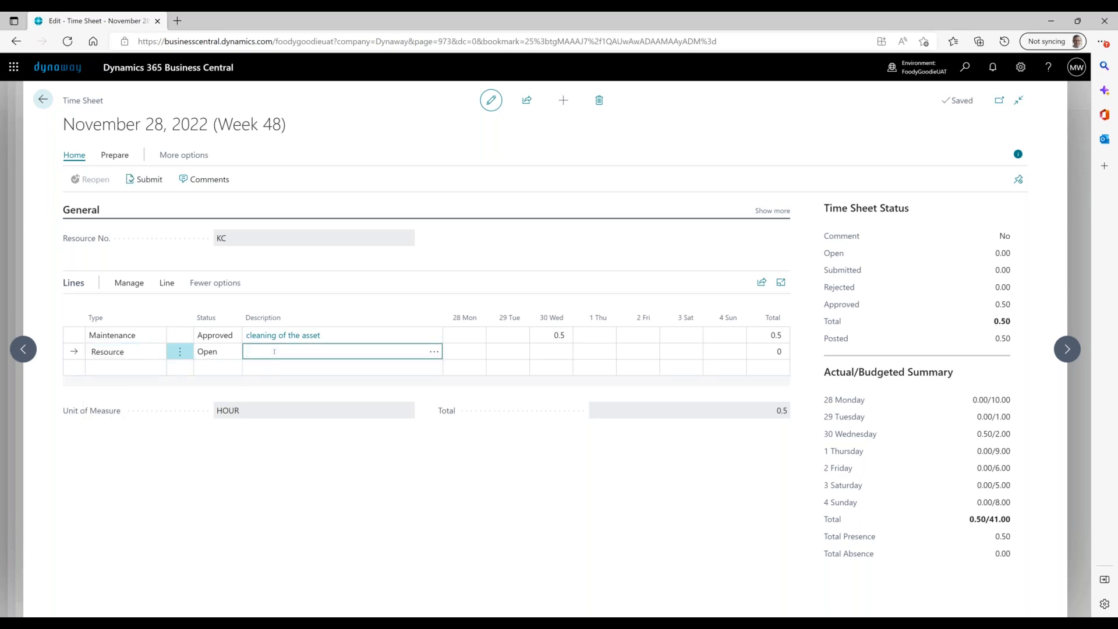
text(training for certificate)
key(Tab)
click(548, 348)
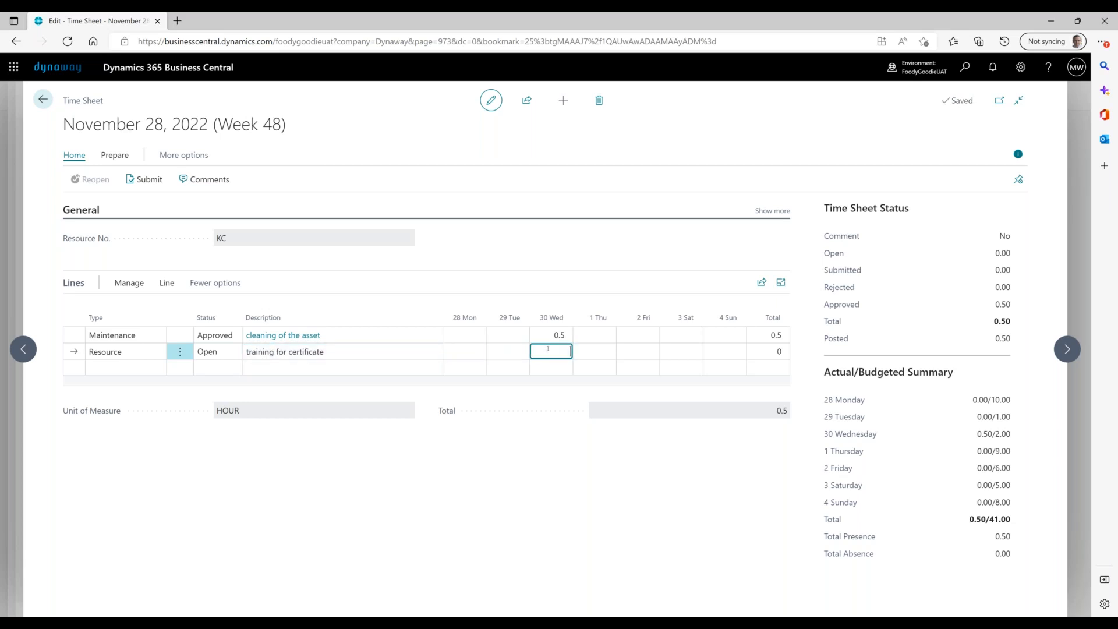
text(5)
key(Tab)
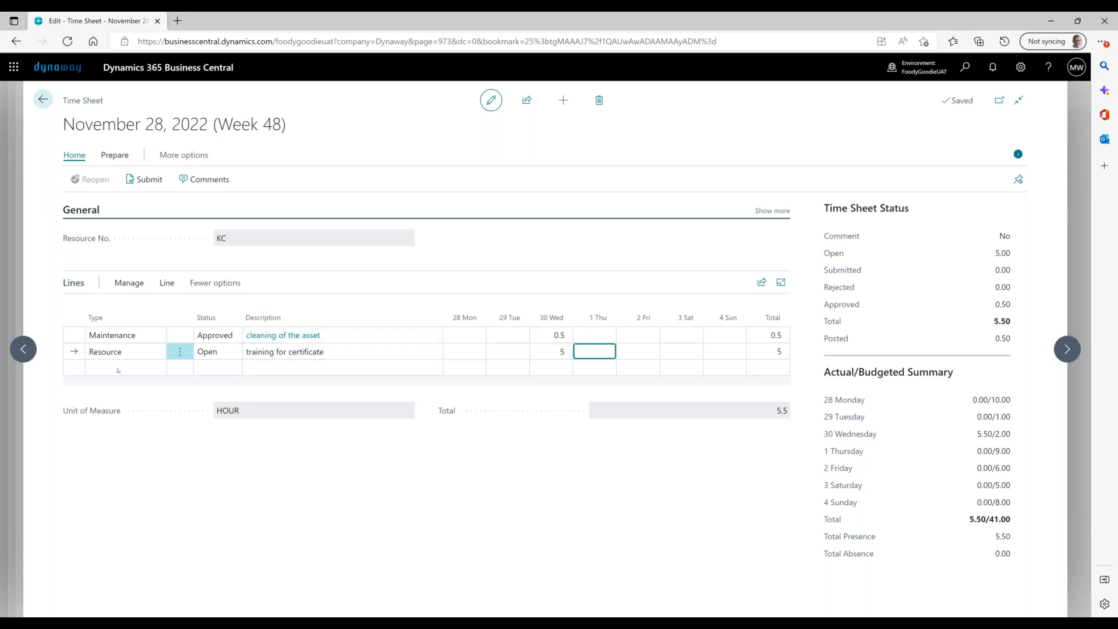
Add an Absence line with 8 hours on Tuesday the 29th
click(119, 371)
click(126, 370)
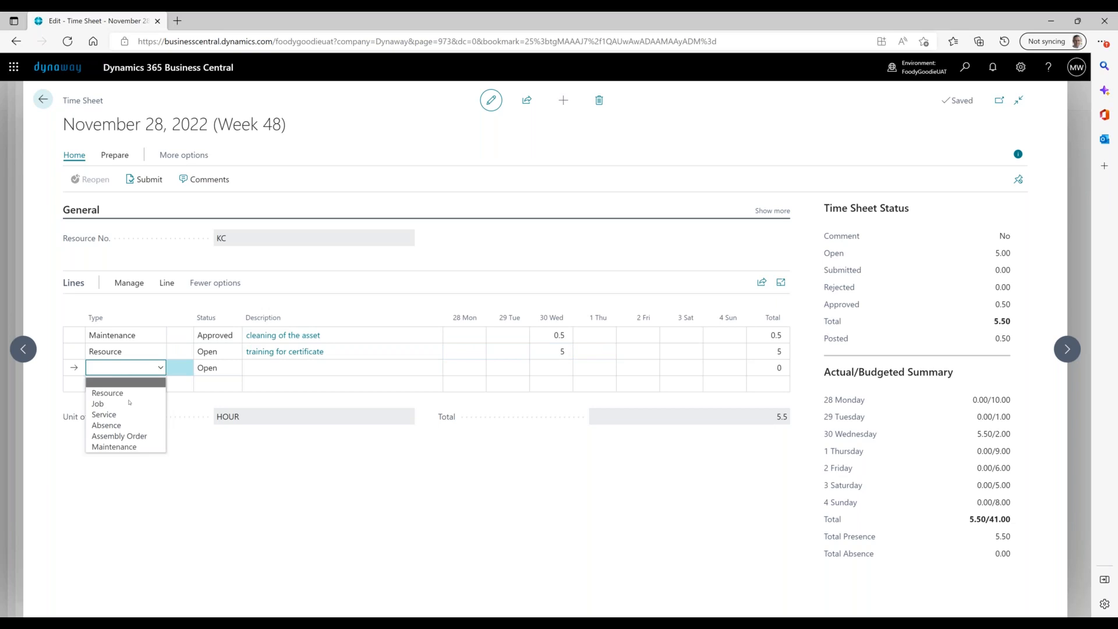
click(107, 426)
key(Tab)
key(Tab)
key(Tab)
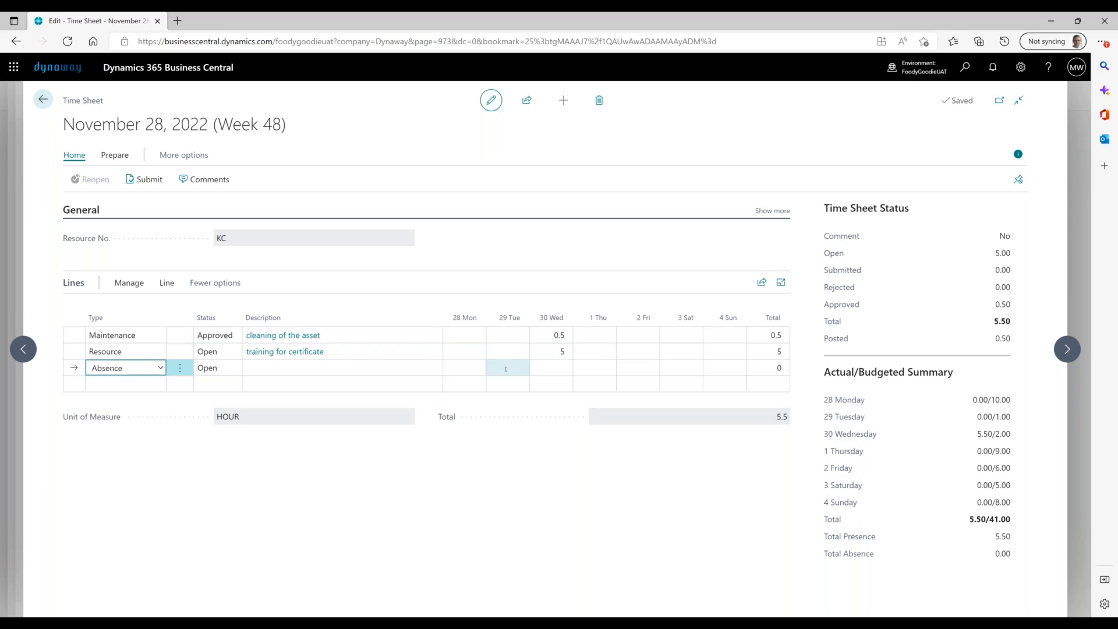
text(8)
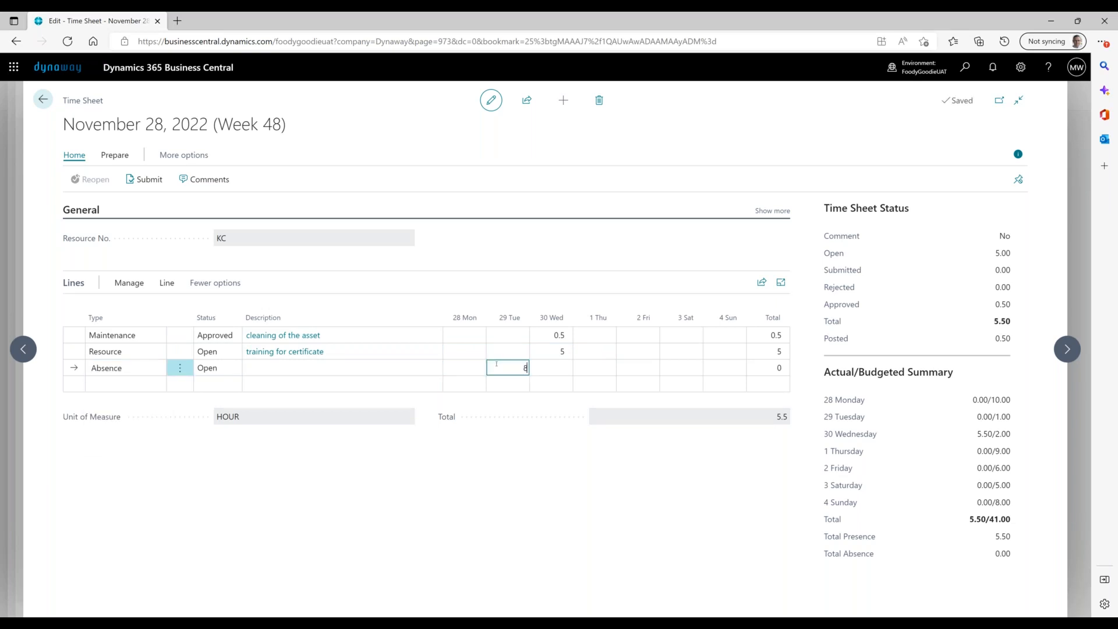
key(Tab)
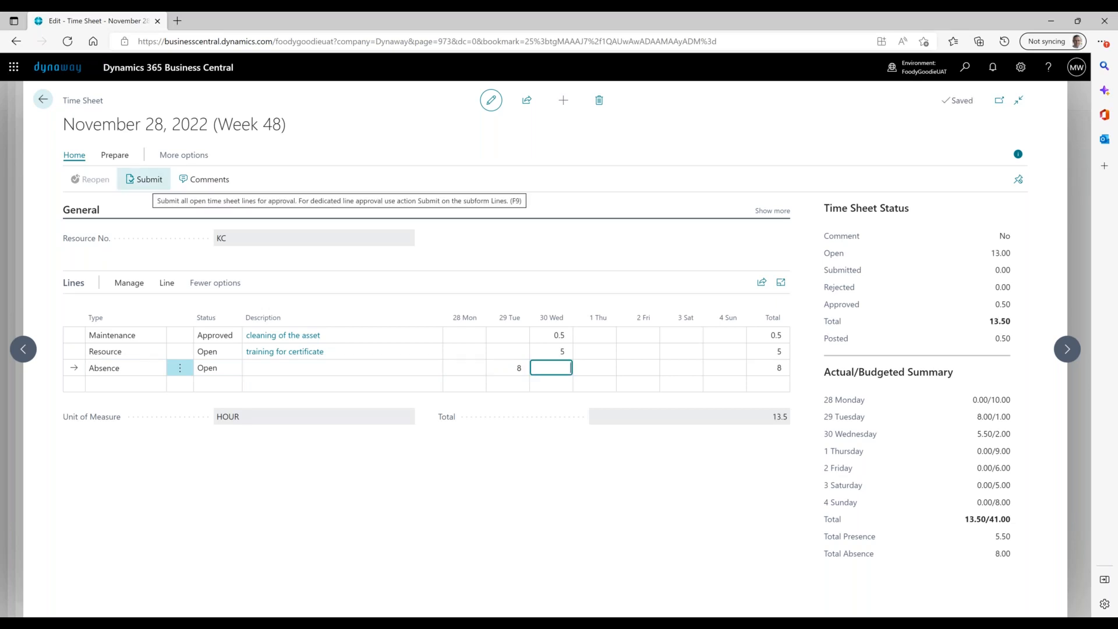
Try to submit all open lines of the Week 48 time sheet for approval
click(144, 179)
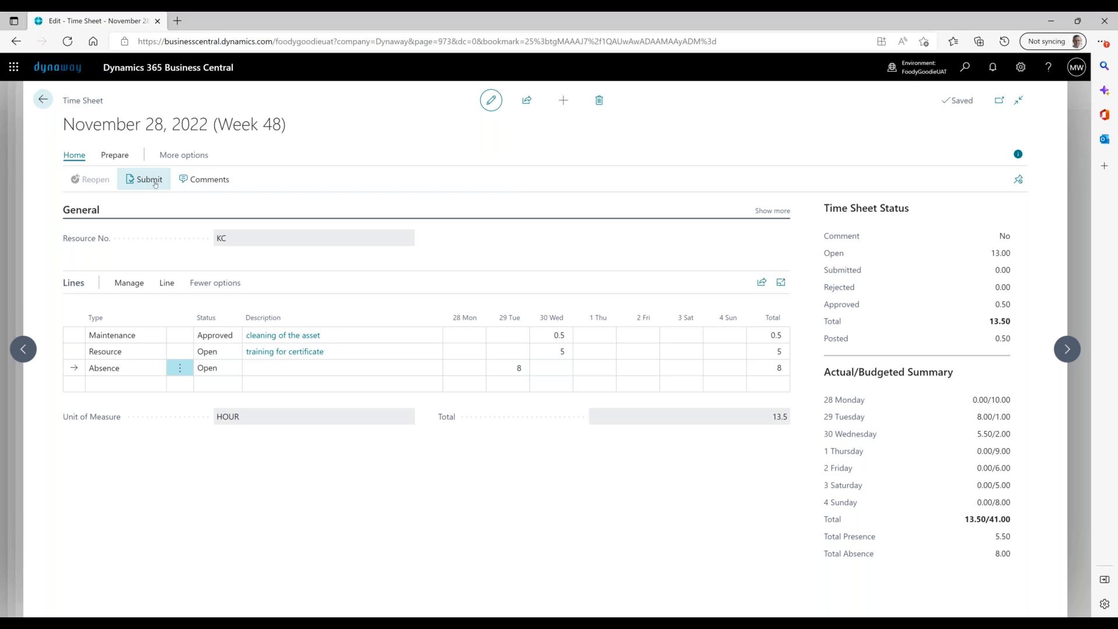
click(598, 376)
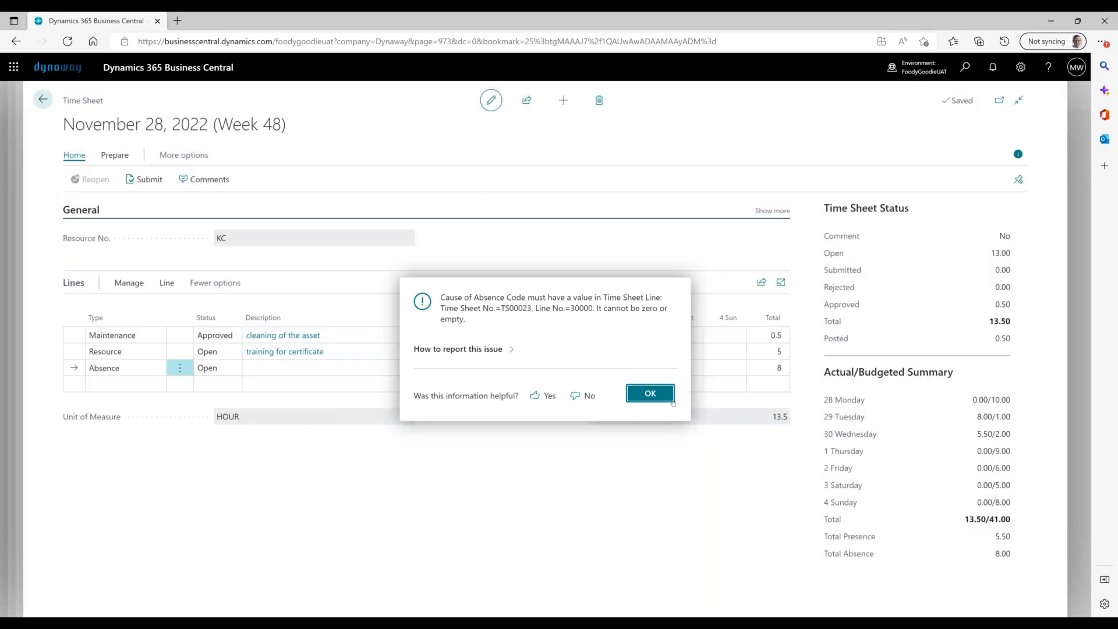
click(649, 394)
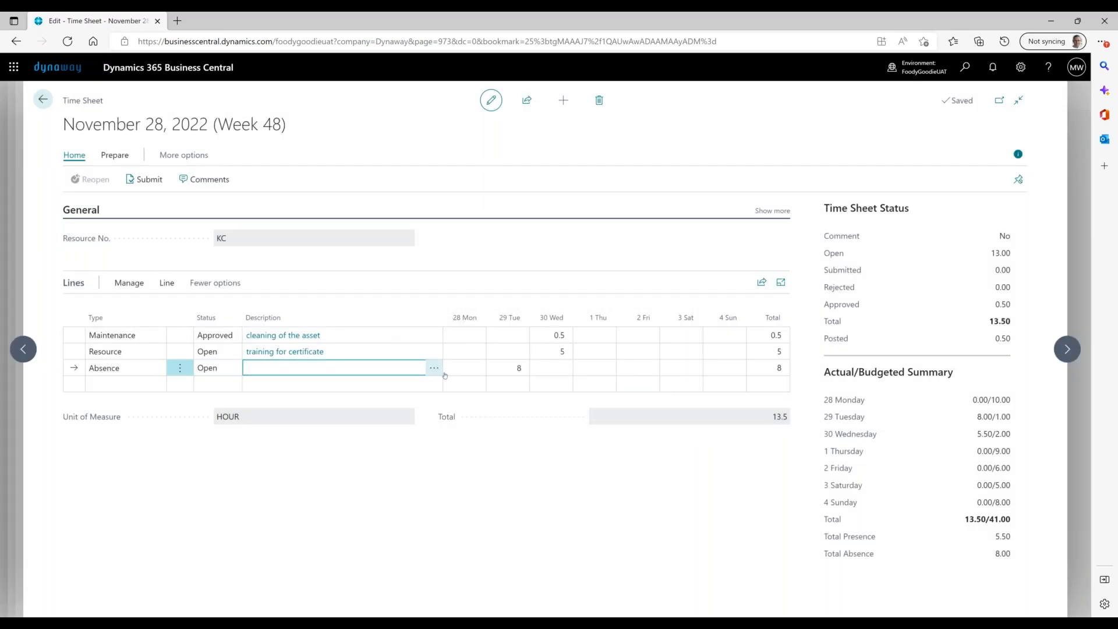
Check which cause of absence codes are available in the Absence line's details, leaving the details unchanged
click(443, 373)
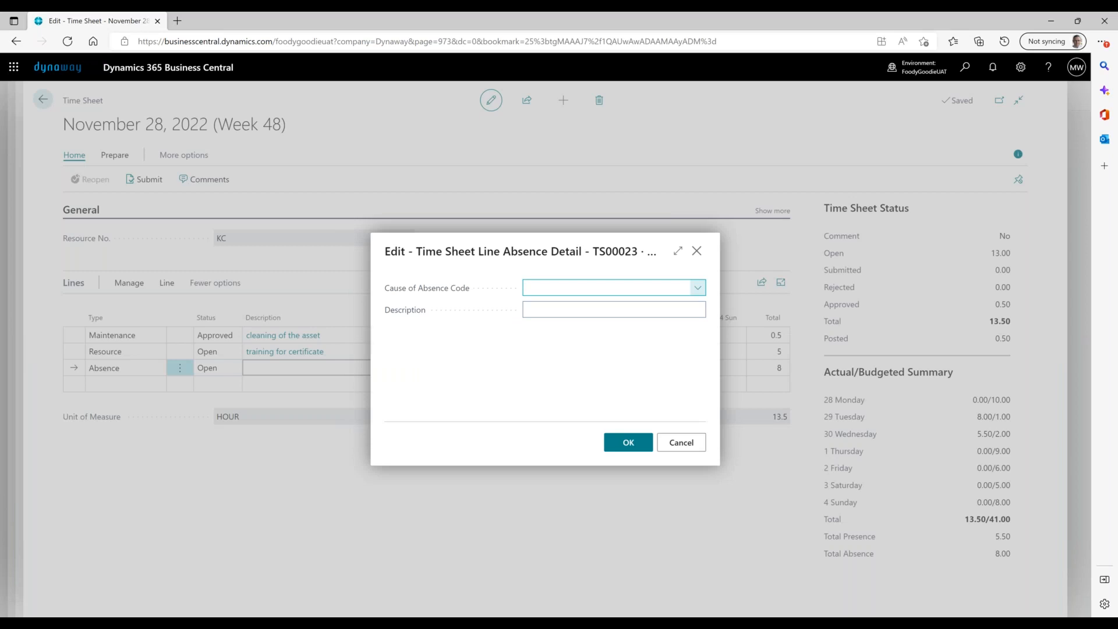
click(697, 287)
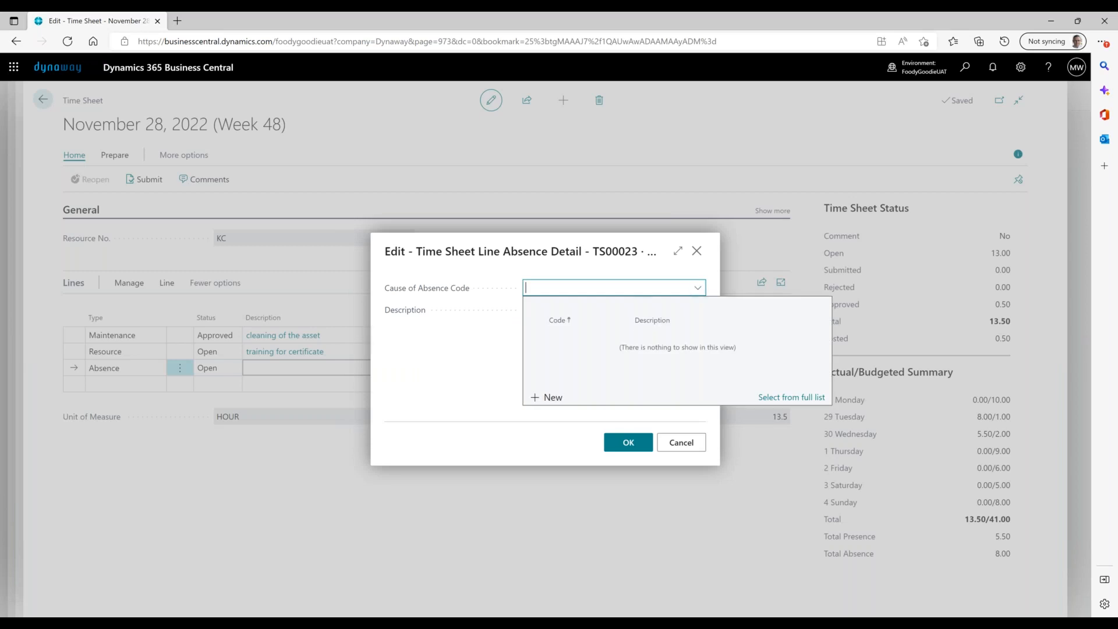
click(693, 438)
click(681, 446)
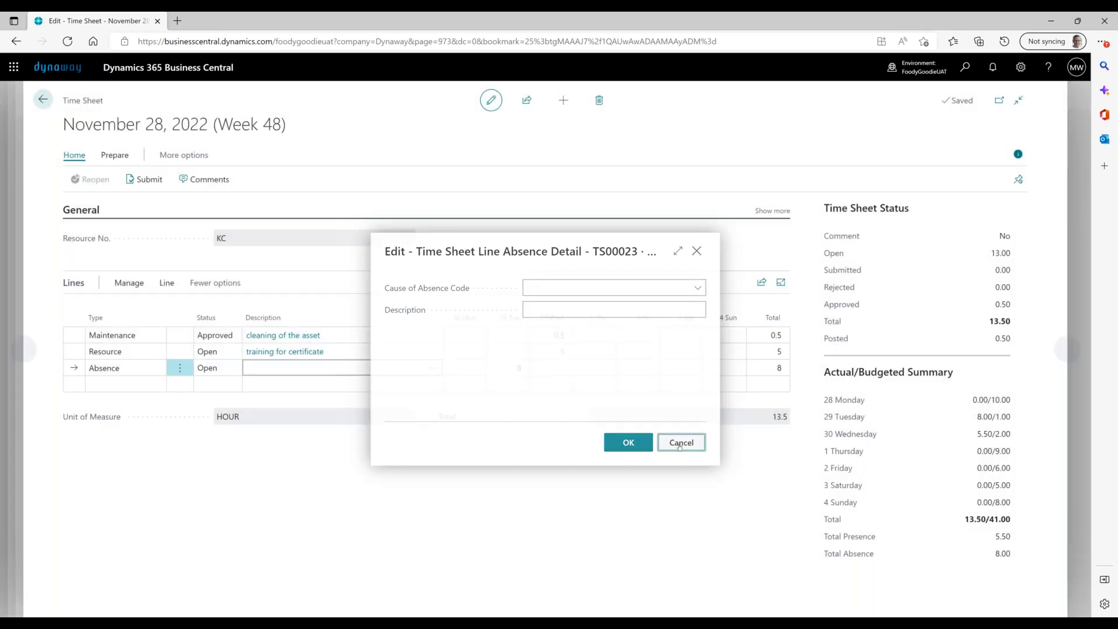
Delete the 8-hour Absence line from the Week 48 time sheet
click(182, 373)
click(175, 434)
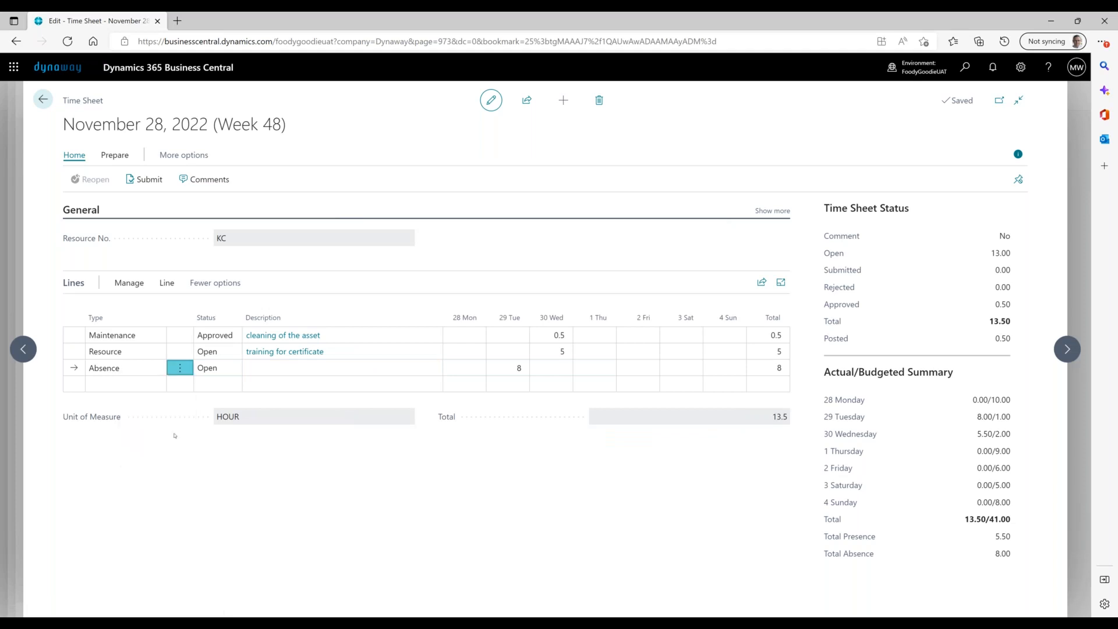
click(595, 375)
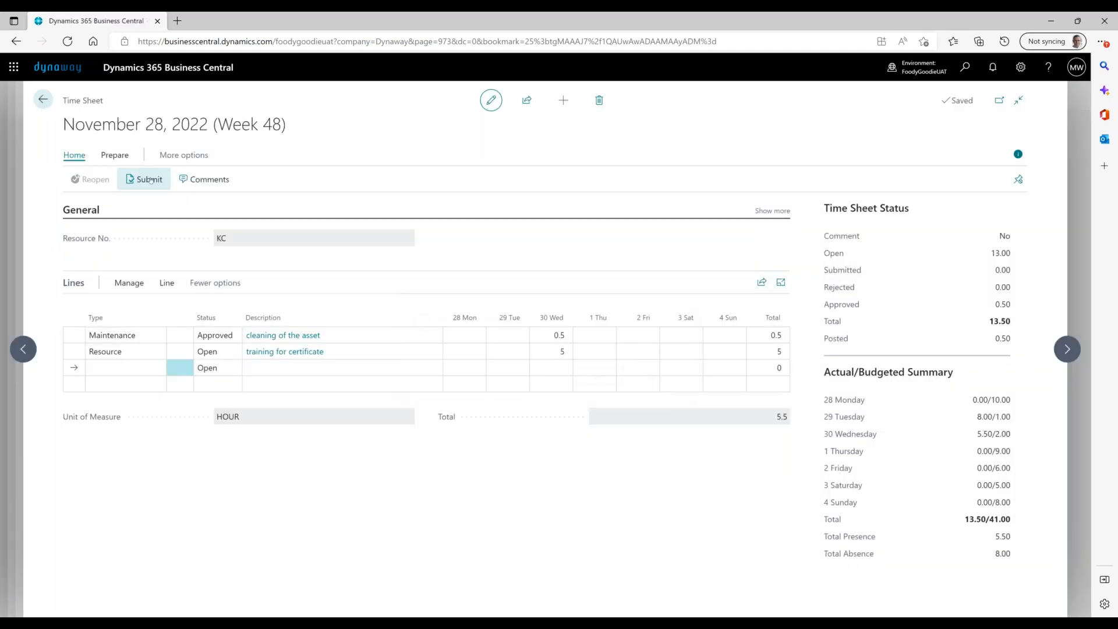
Submit the open lines of the Week 48 time sheet for approval and return to the Daily Cleaning work order
click(150, 180)
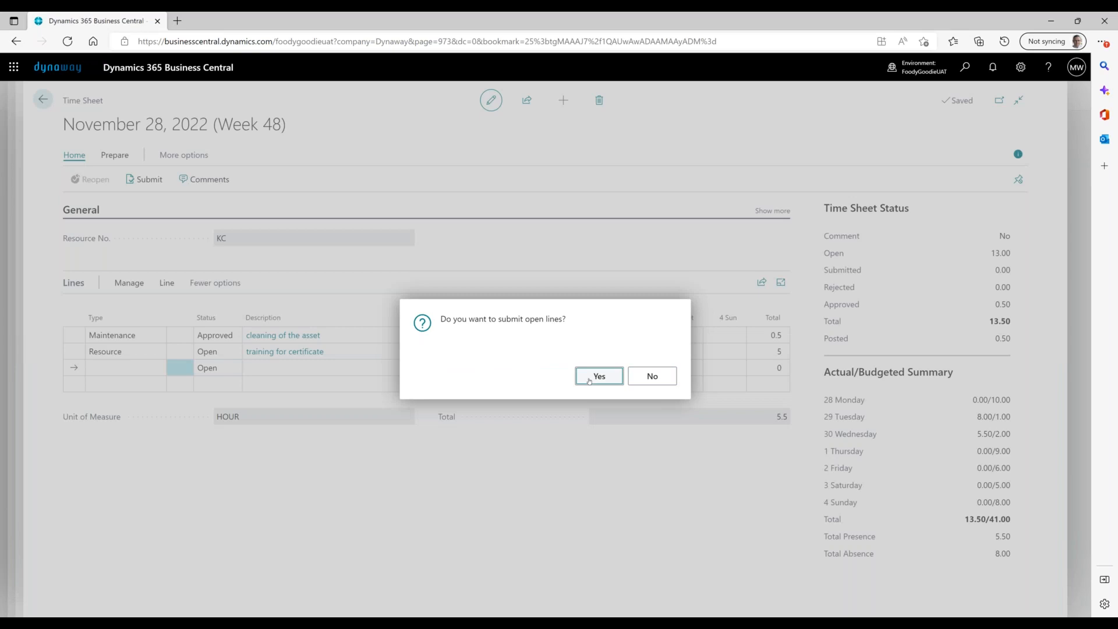
click(589, 380)
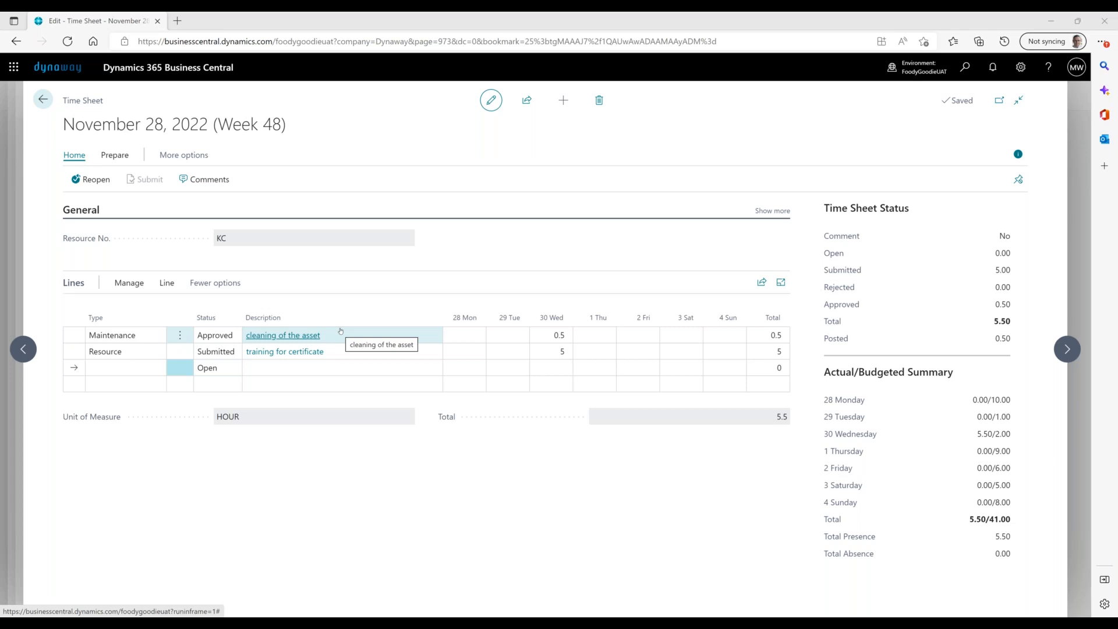
click(46, 108)
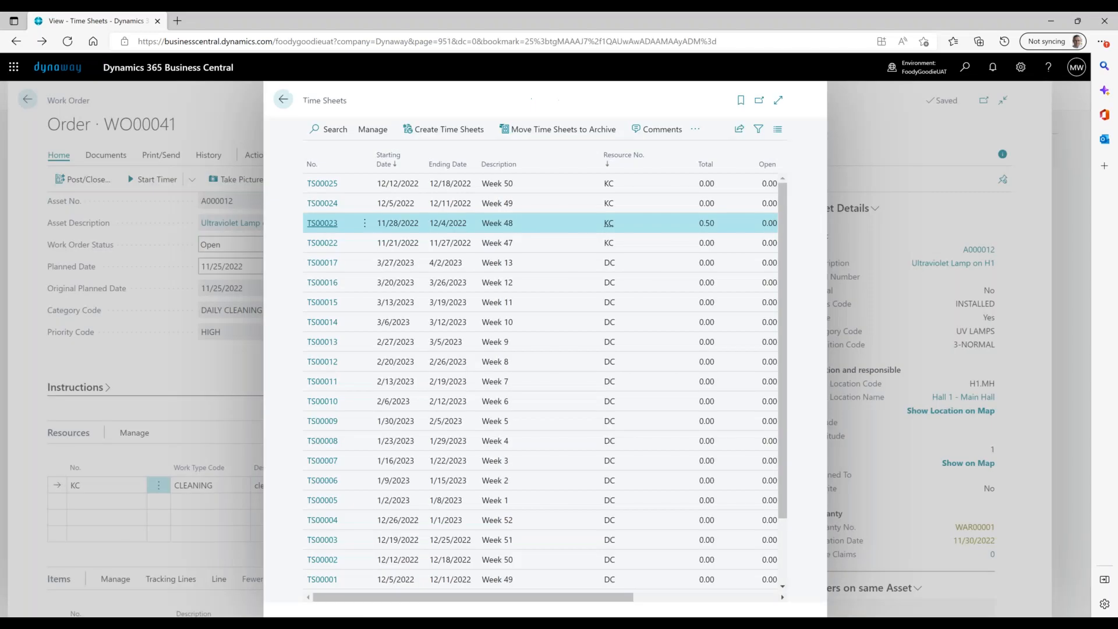
click(284, 101)
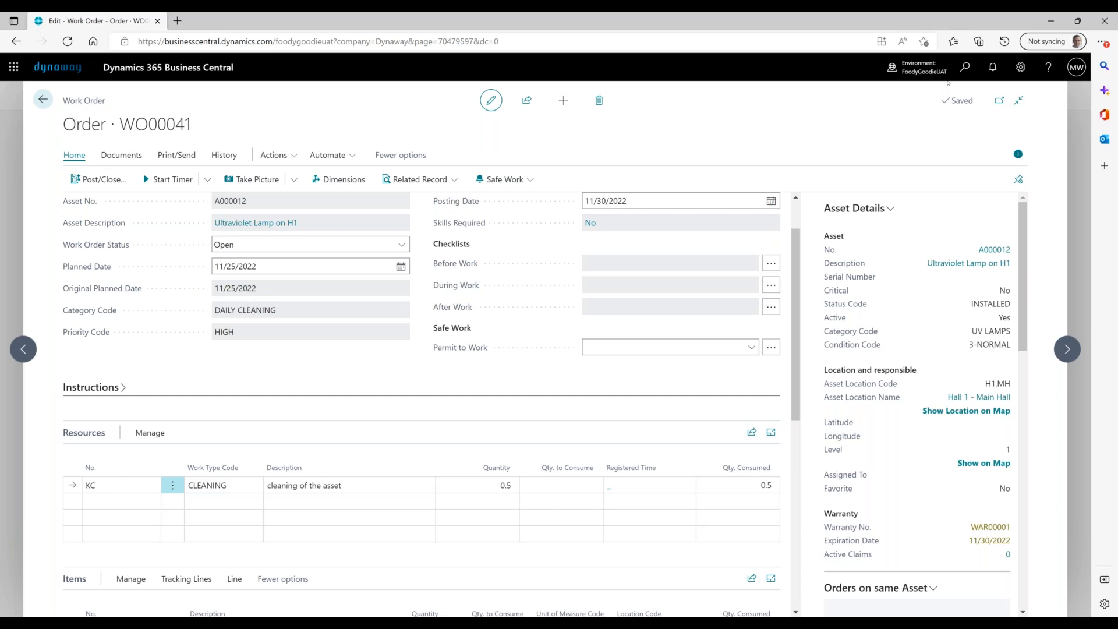
Check the Use Time Registration setting in Asset Management Setup and return to the work order
click(965, 67)
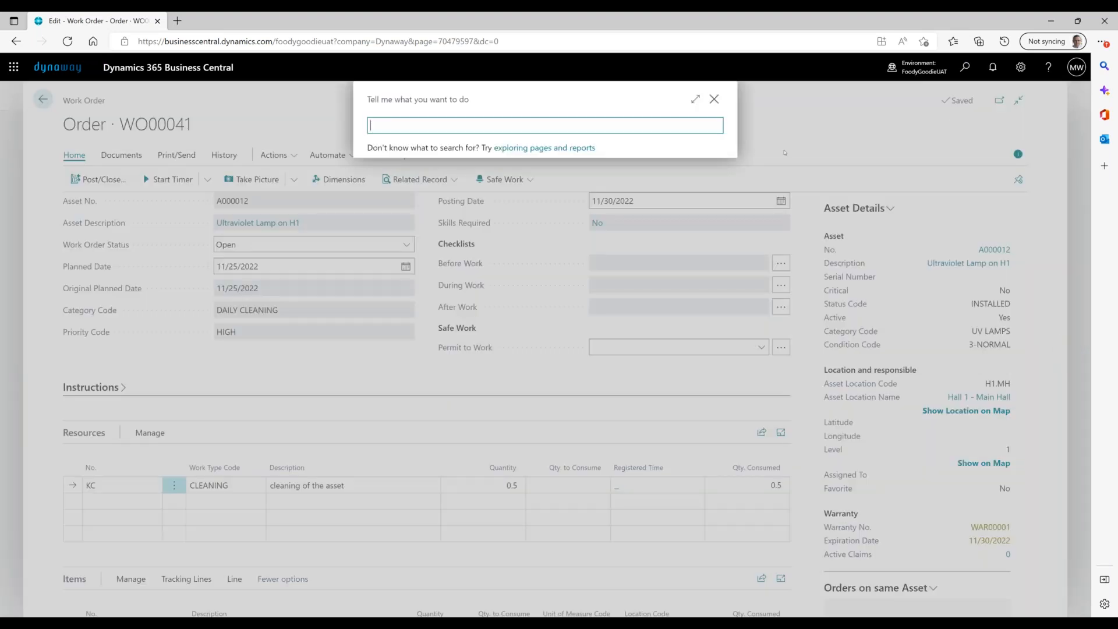
text(asset manage)
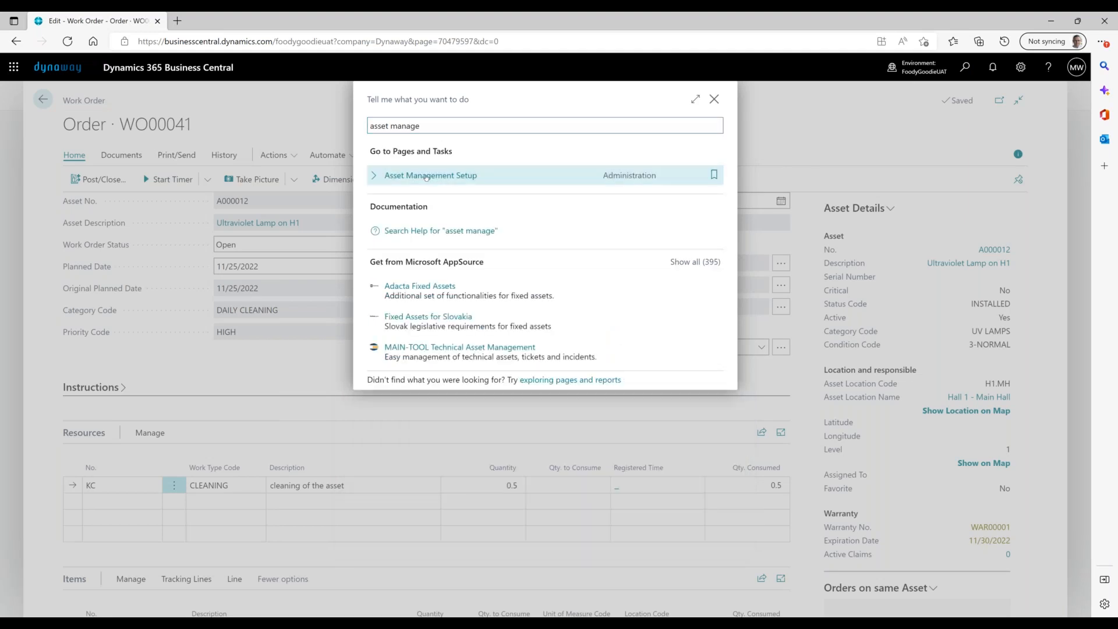
click(426, 176)
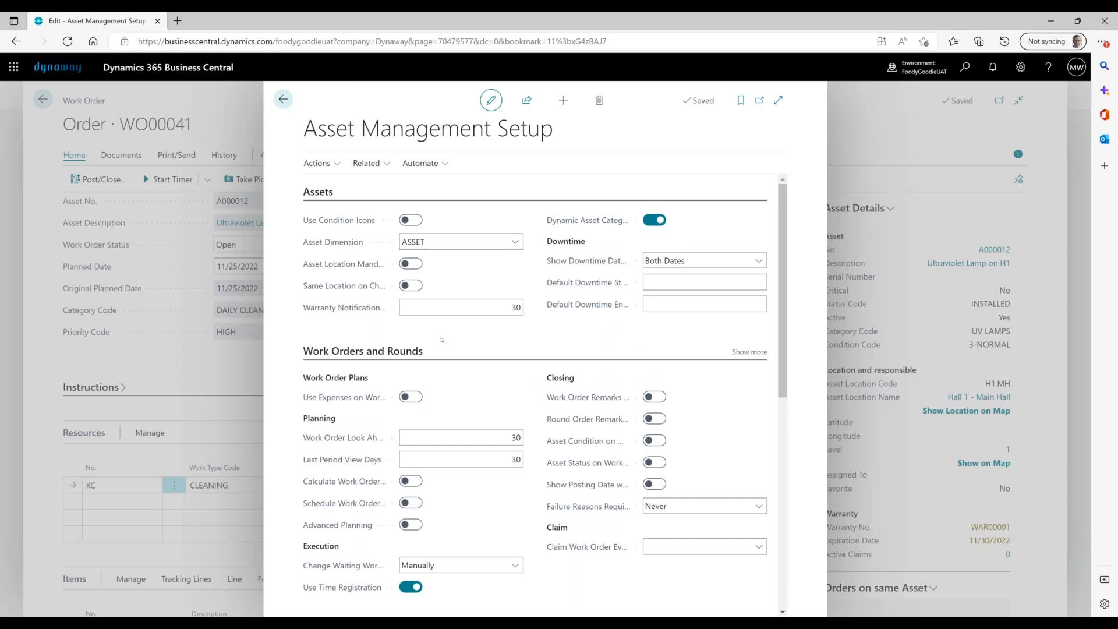
scroll(349, 466, down, 1)
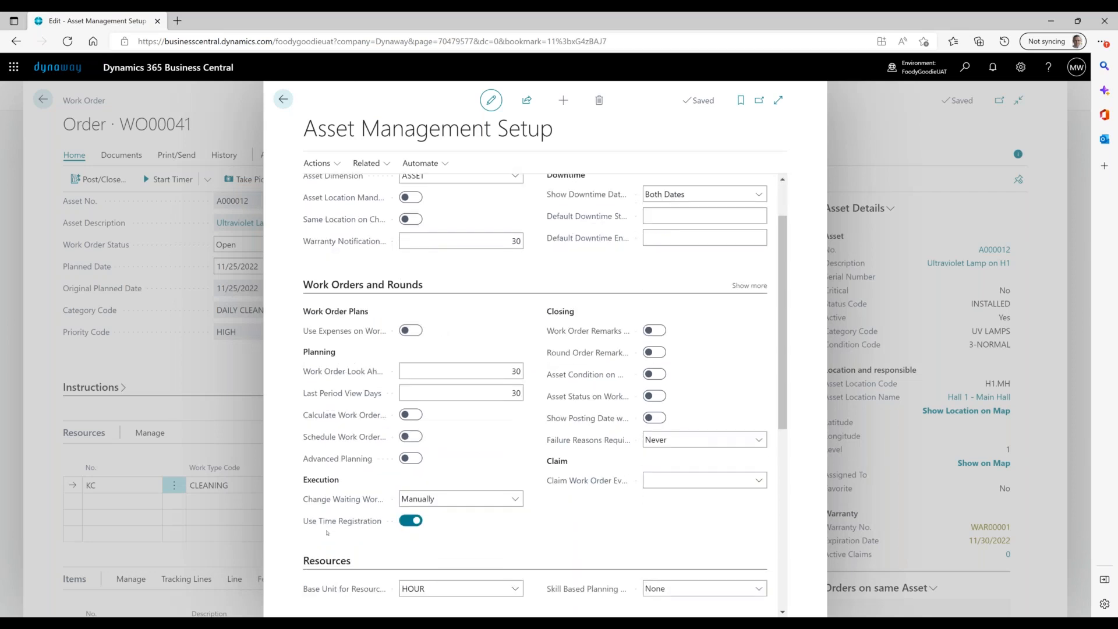
mouse_move(328, 525)
click(283, 99)
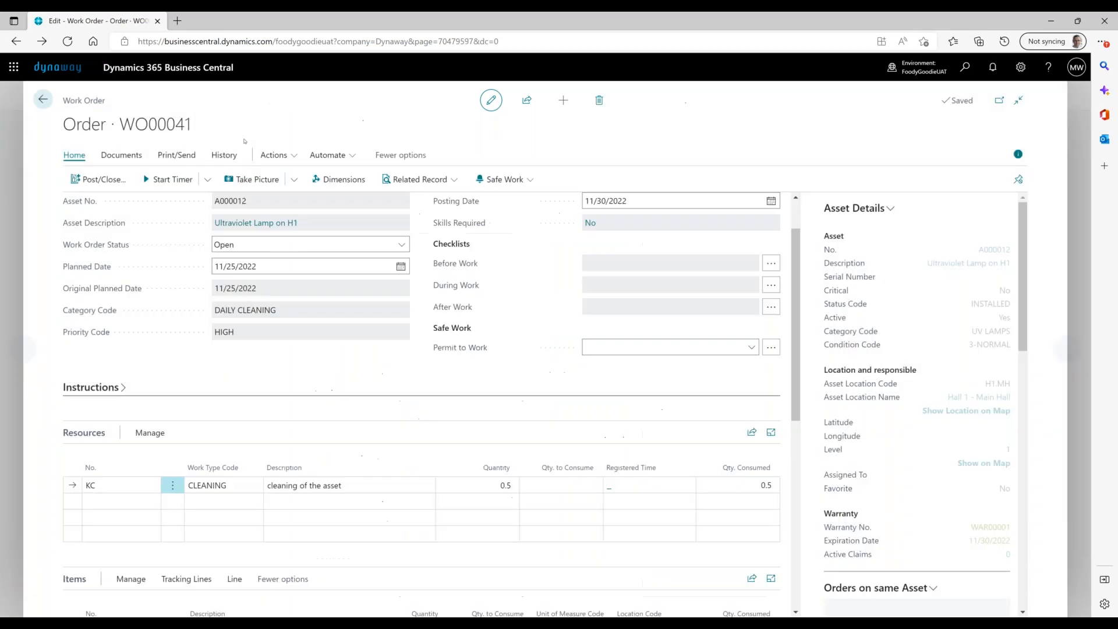
Check which timer options the Daily Cleaning work order offers, including My Time Registrations, without choosing one
scroll(179, 252, up, 1)
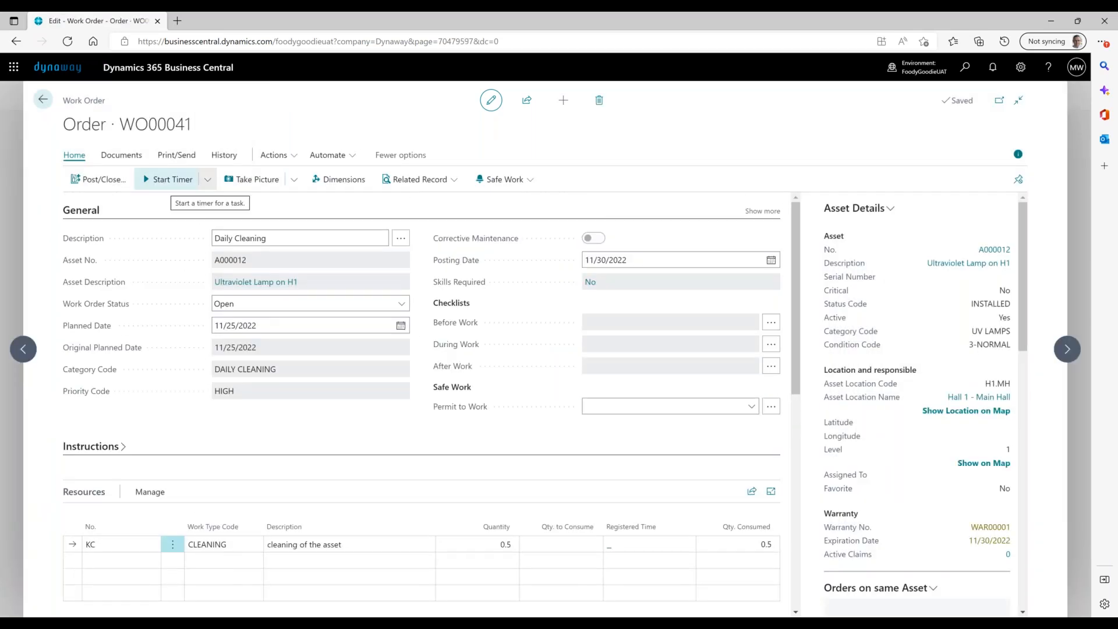
click(208, 181)
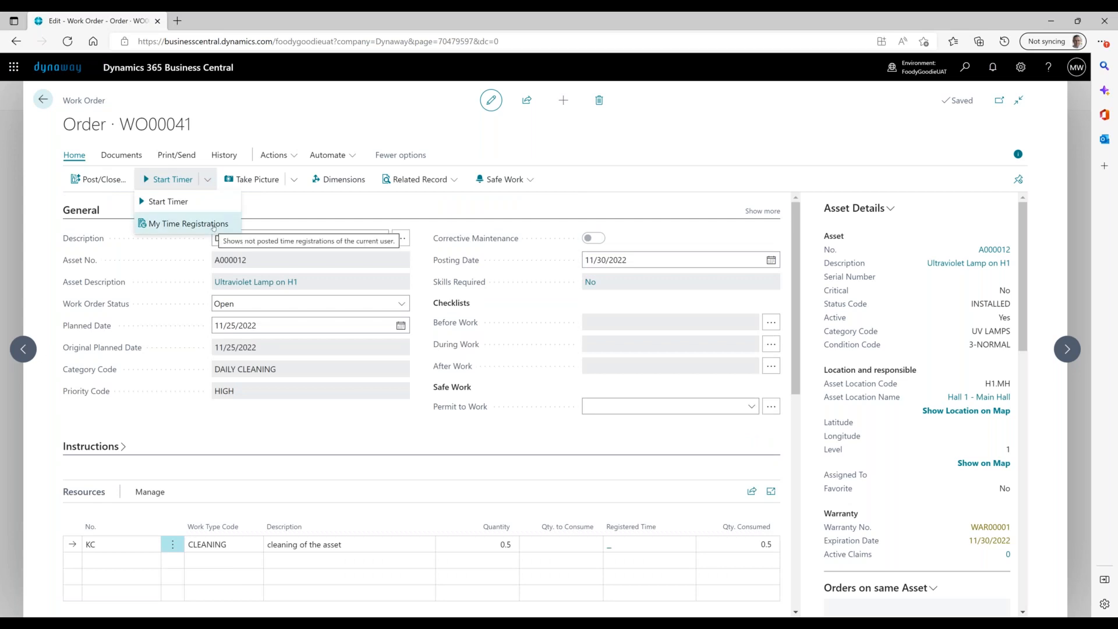
click(223, 442)
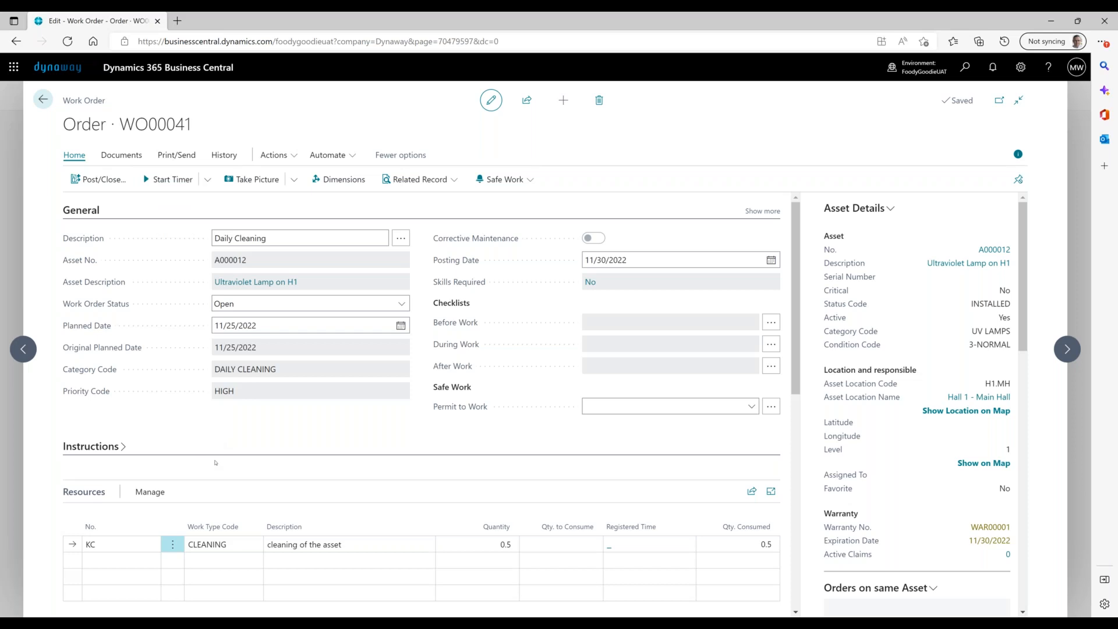
Add a resource line for DC with work type code ELECTRIC to the work order
click(129, 558)
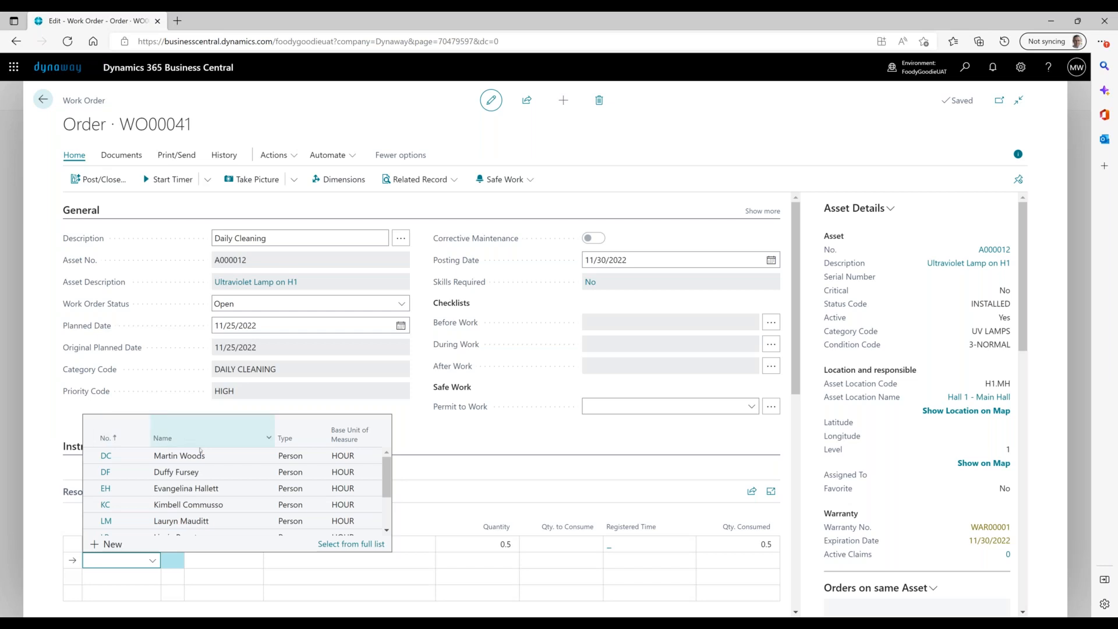
click(219, 456)
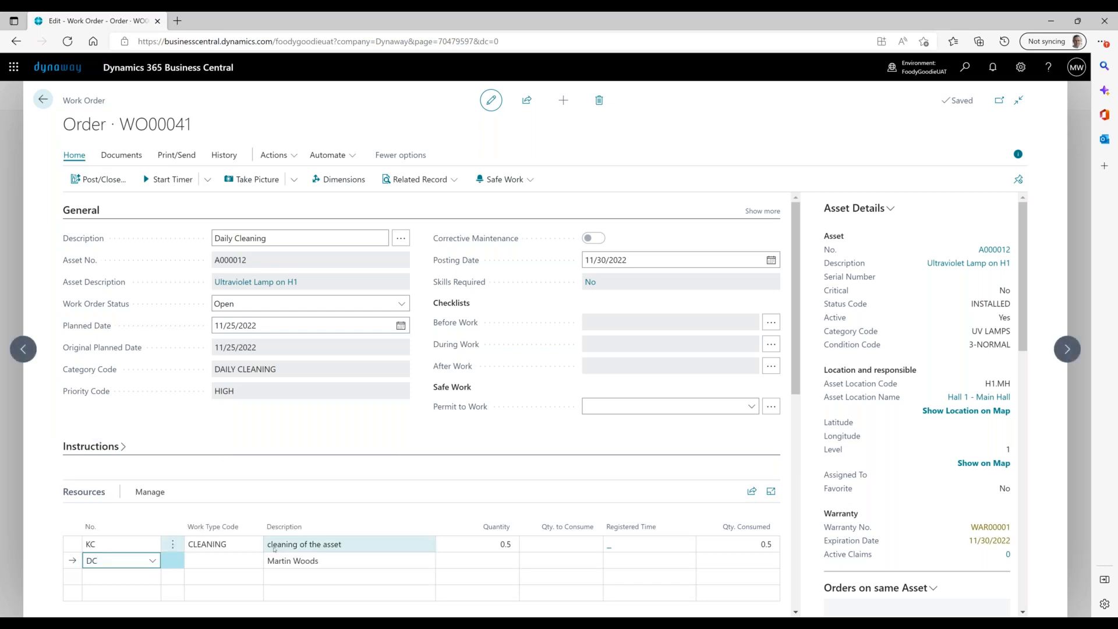
click(257, 564)
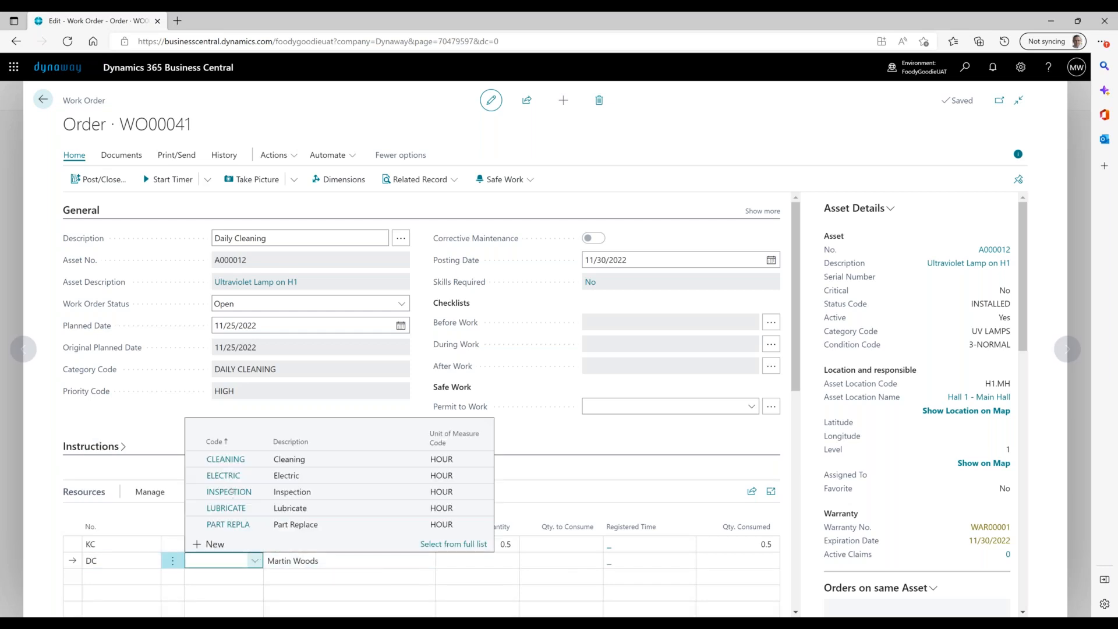
click(224, 475)
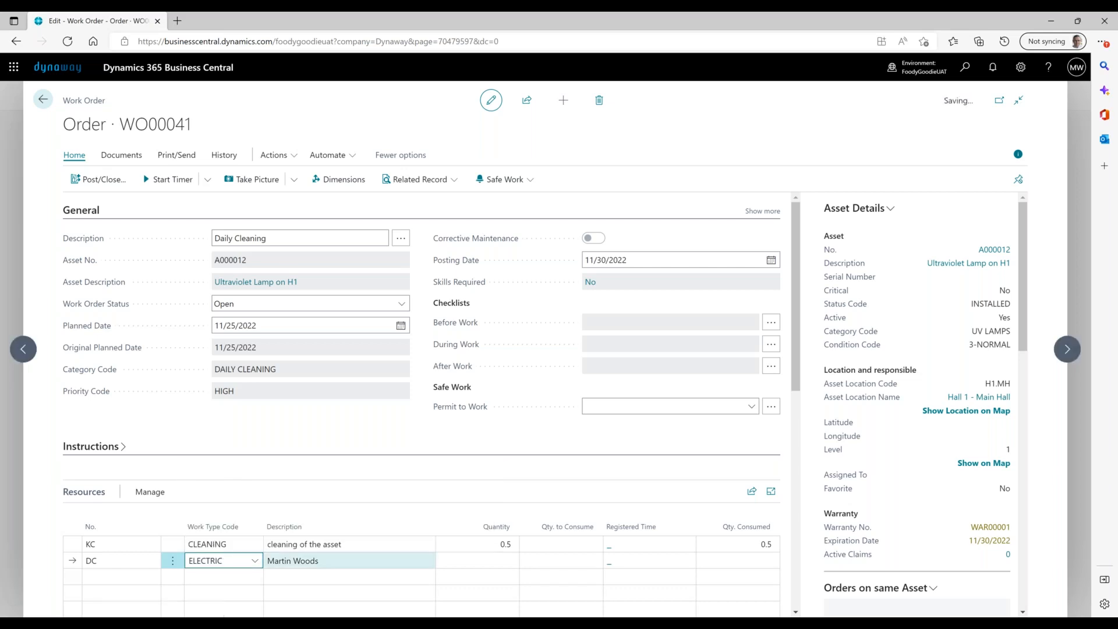
Set the description of DC's ELECTRIC line to "maintenance of electric for asset"
text(electric )
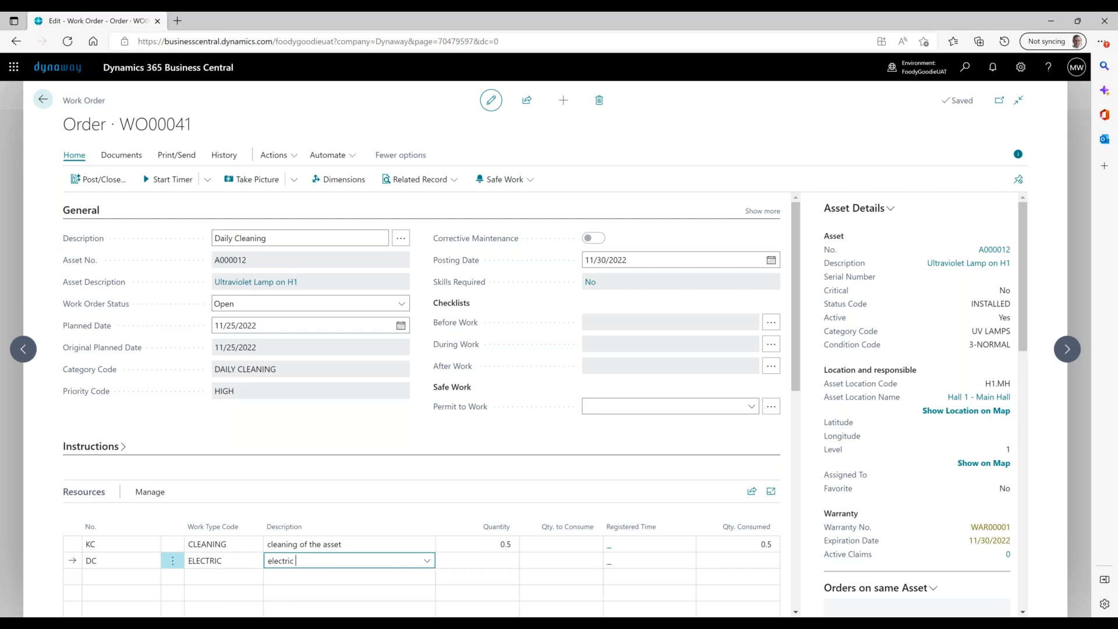
text(of)
key(ctrl+BackSpace)
key(ctrl+BackSpace)
text(maintea)
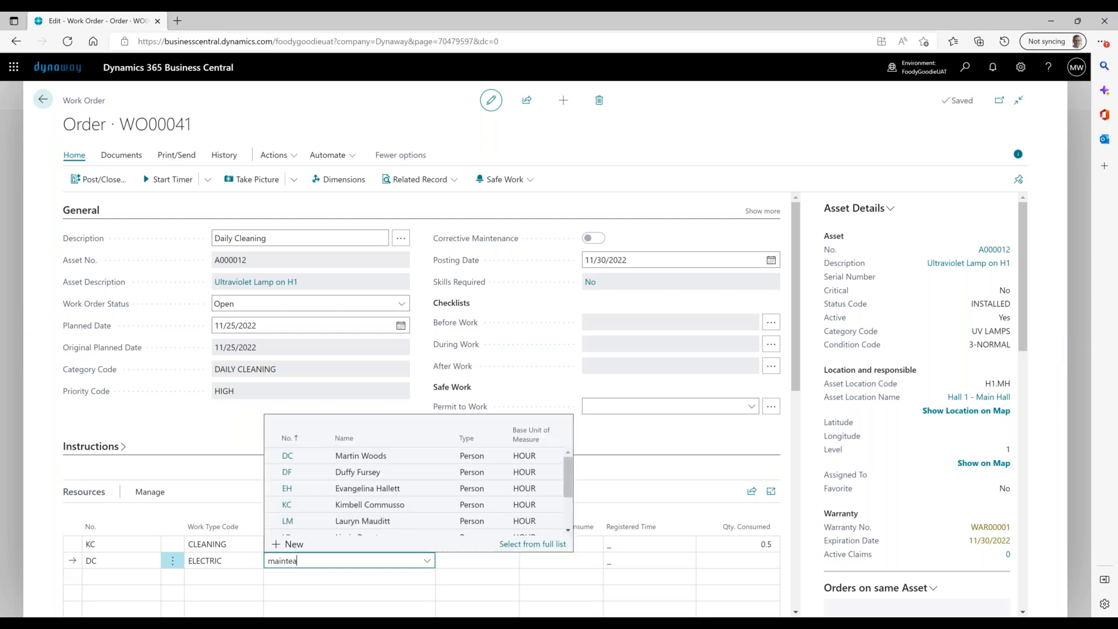
key(BackSpace)
text(nance of electr)
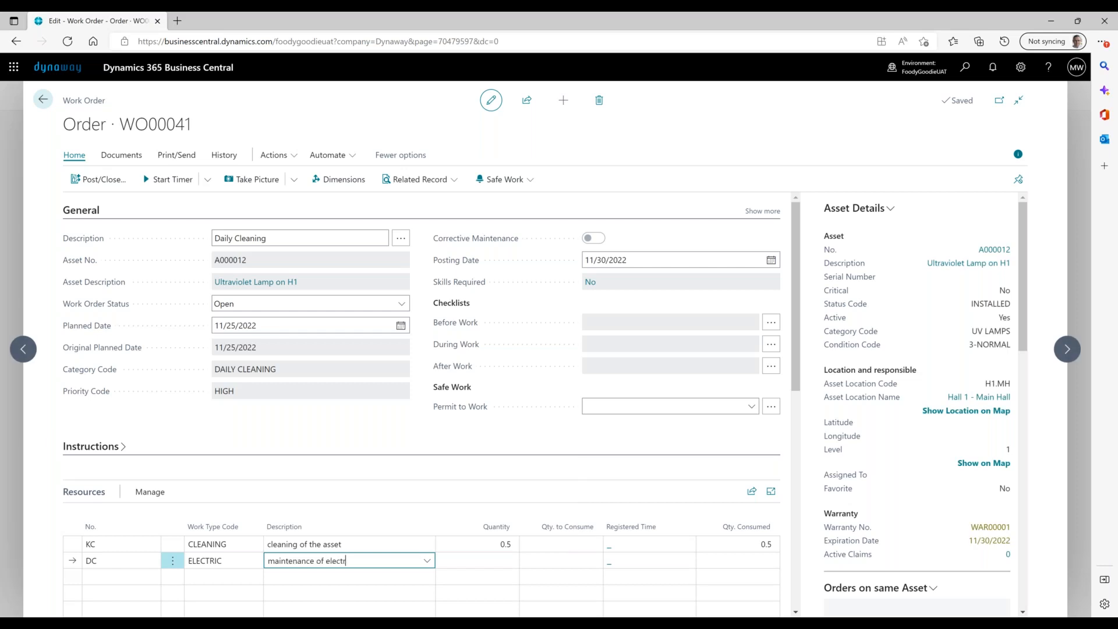
text(ic for asset)
key(Tab)
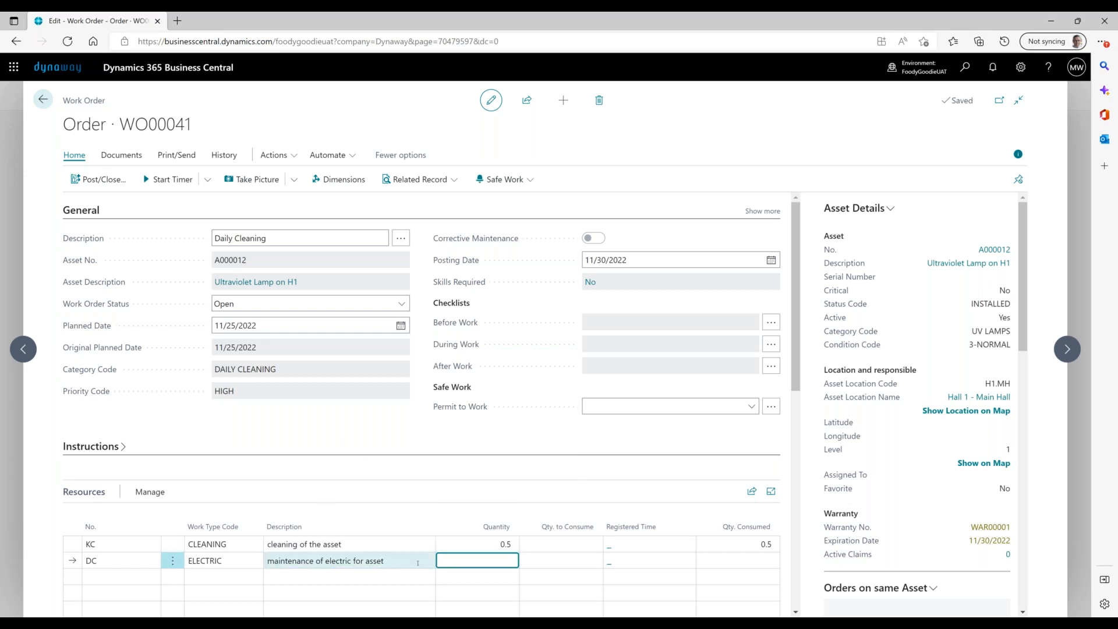
Start the timer for DC's electric maintenance task and pause it
click(173, 180)
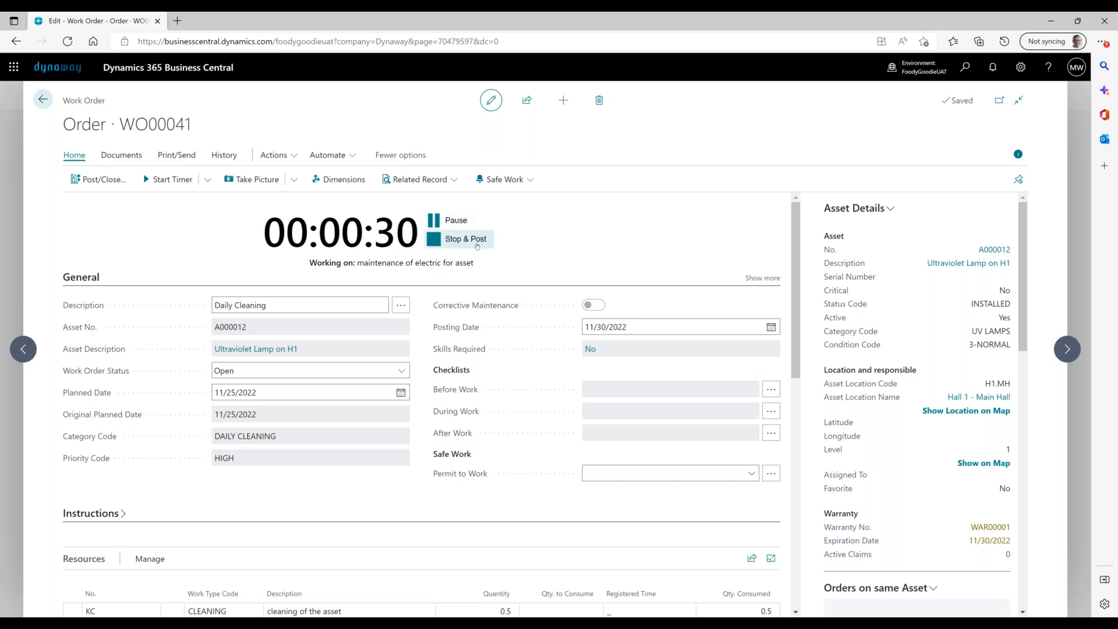
click(445, 226)
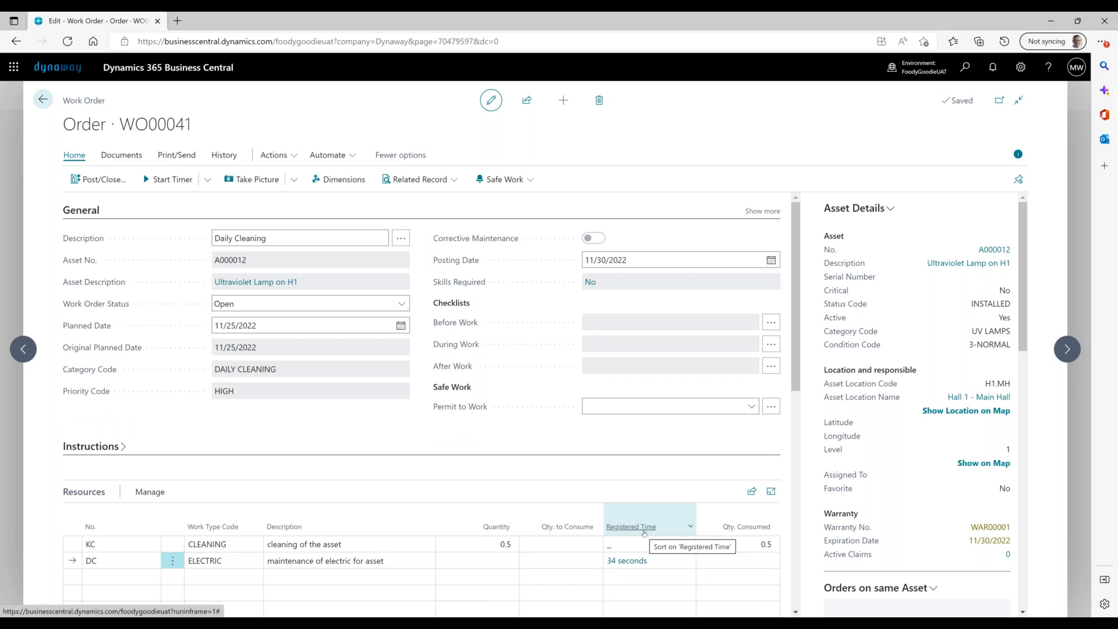
Post the registered time of DC's ELECTRIC line from its time registrations and return to the work order
click(628, 561)
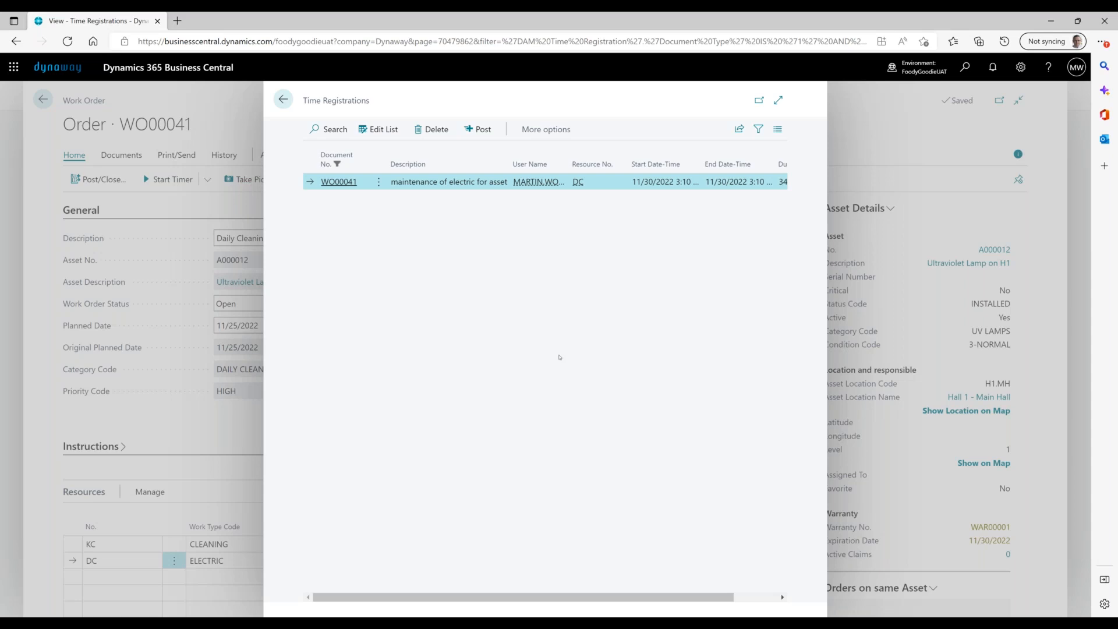
click(485, 133)
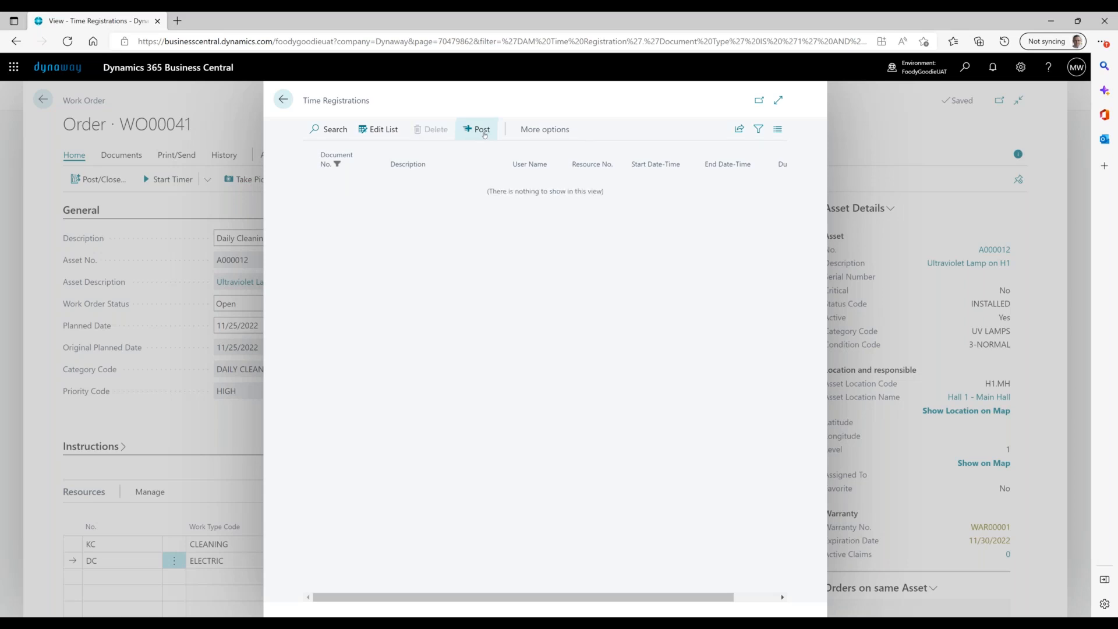
click(283, 99)
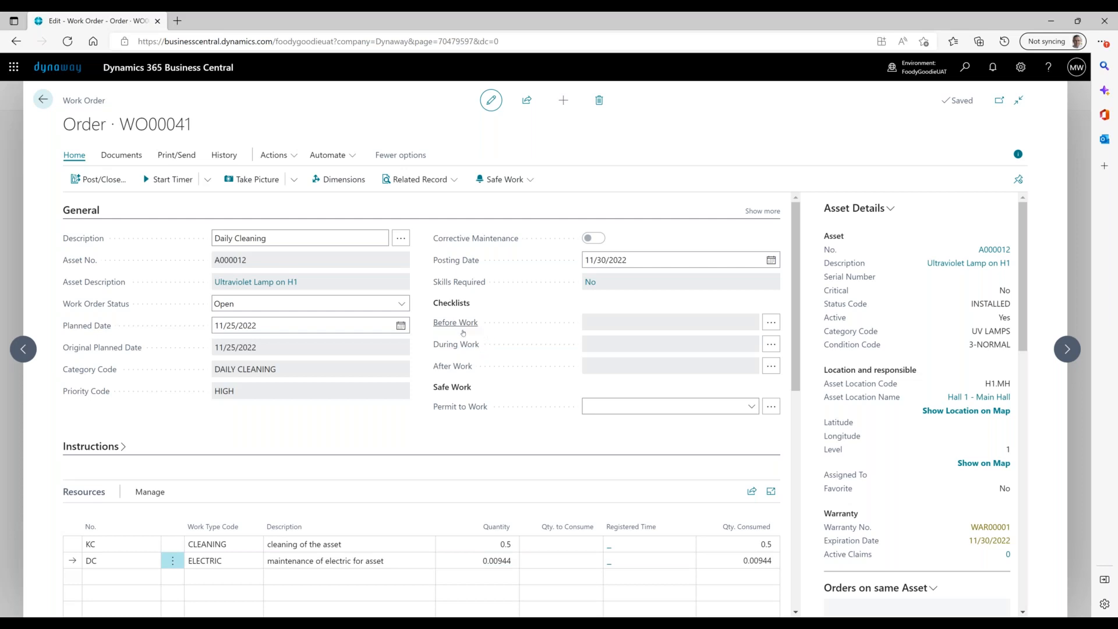
Run the timer again for DC's electric maintenance task and finish it with Stop & Post
click(175, 180)
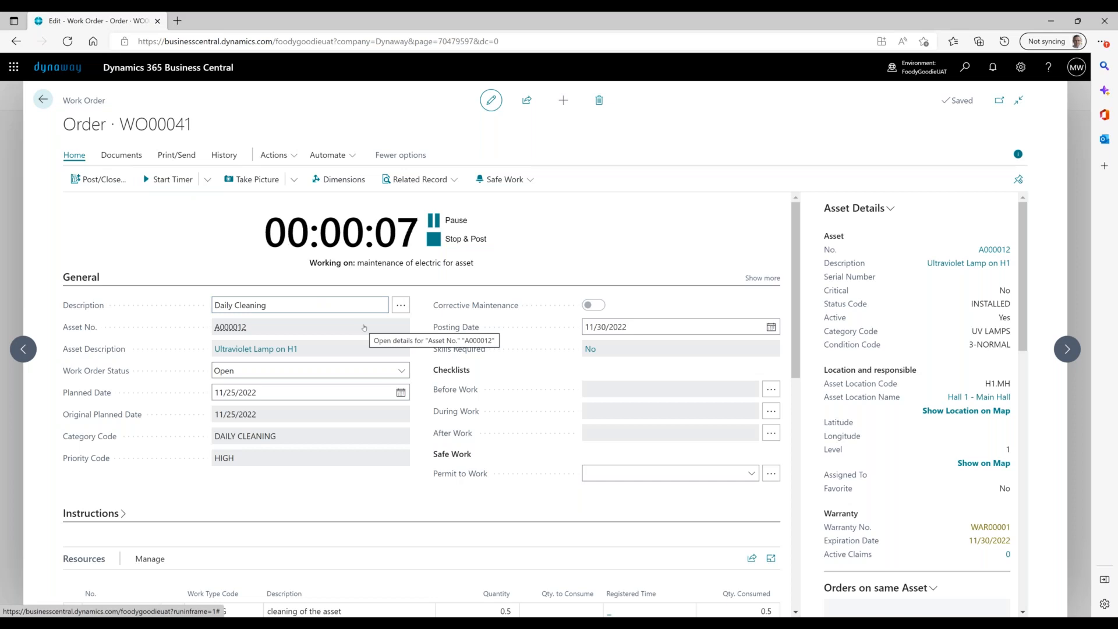
click(449, 239)
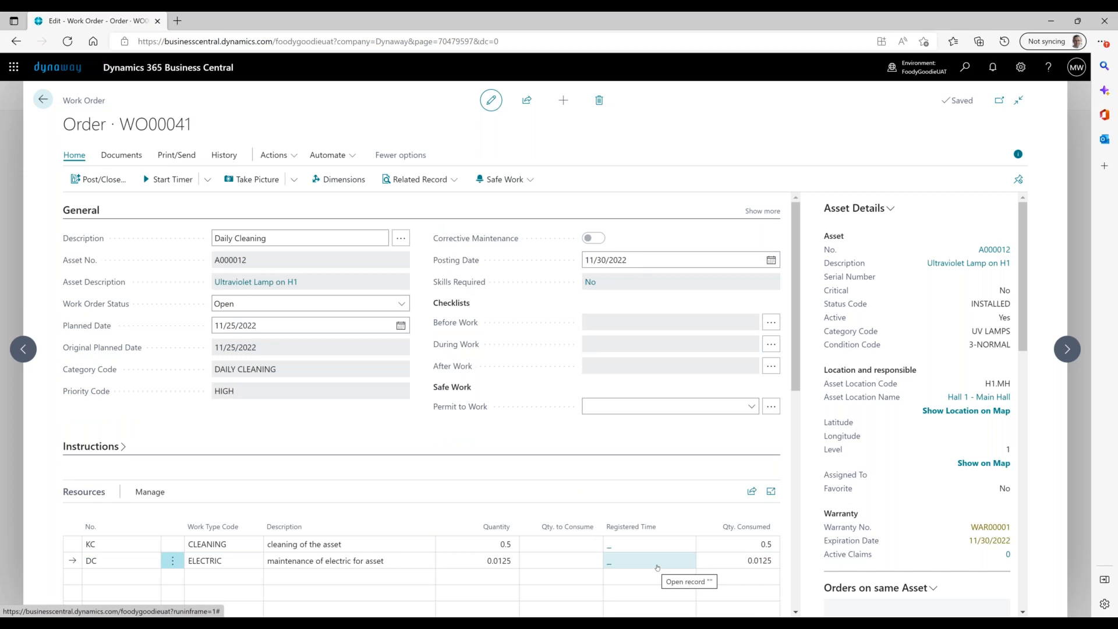
click(494, 562)
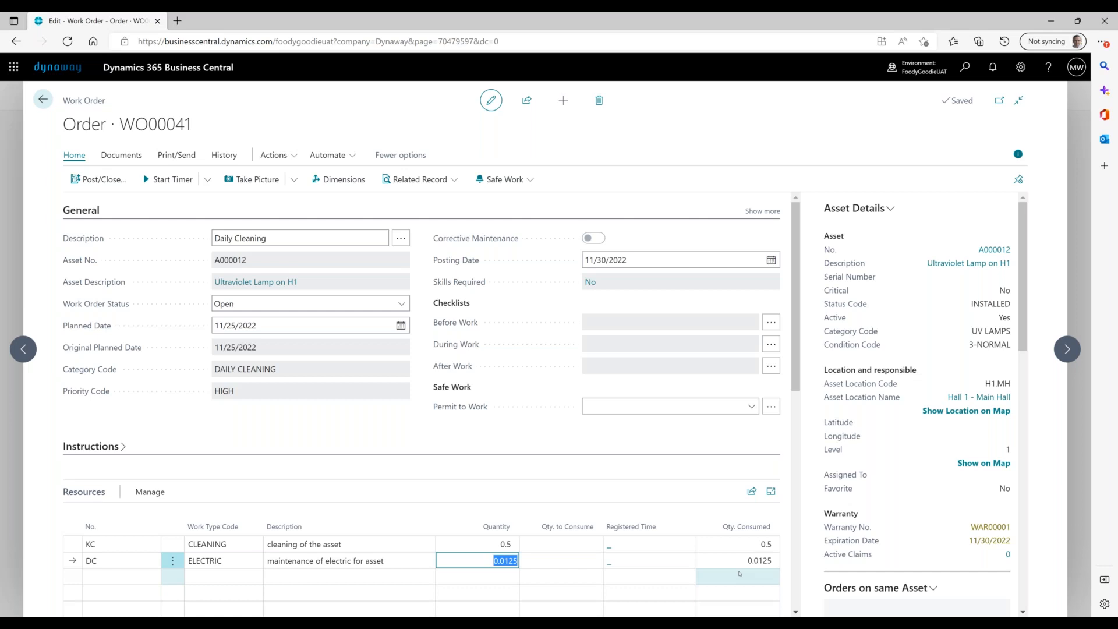
Add a second DC resource line with work type code INSPECTION and description "inspection of the asset"
click(123, 580)
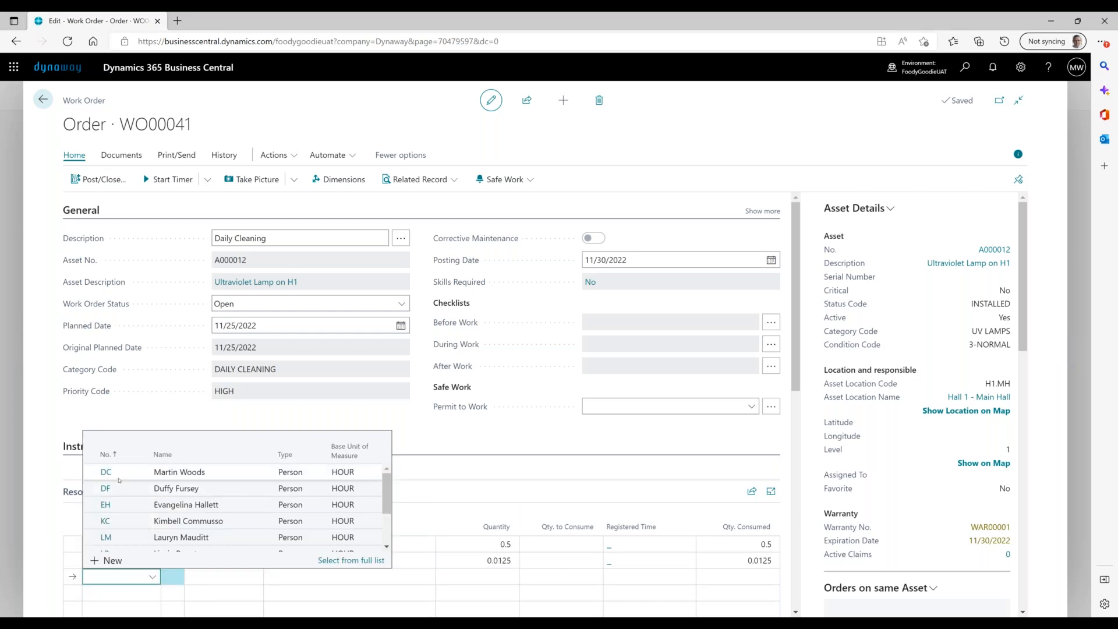
click(120, 479)
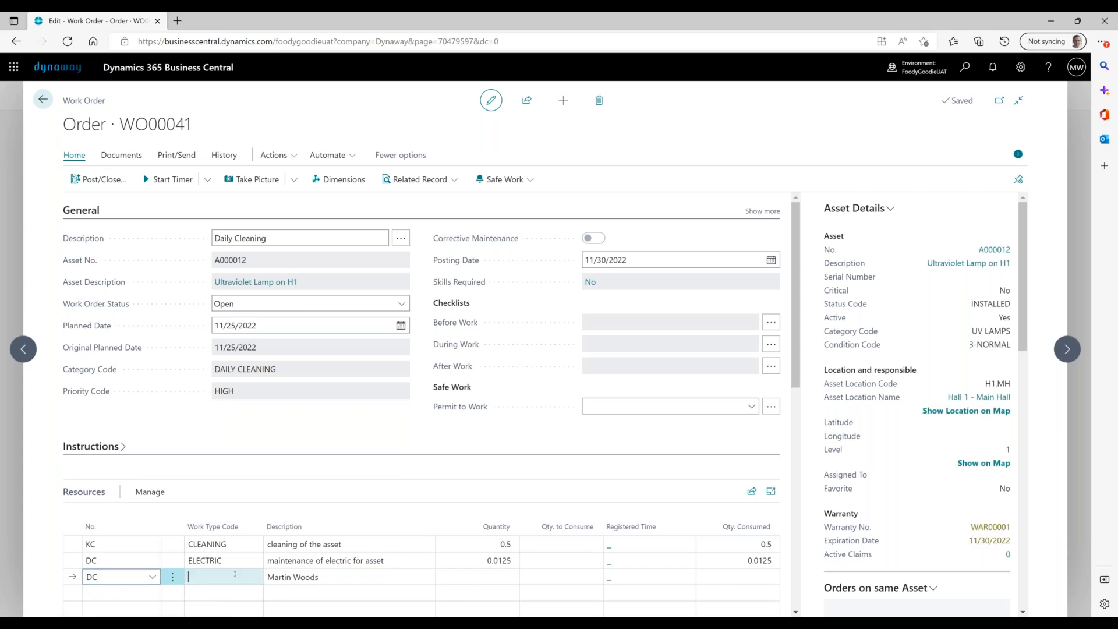
click(255, 577)
click(244, 507)
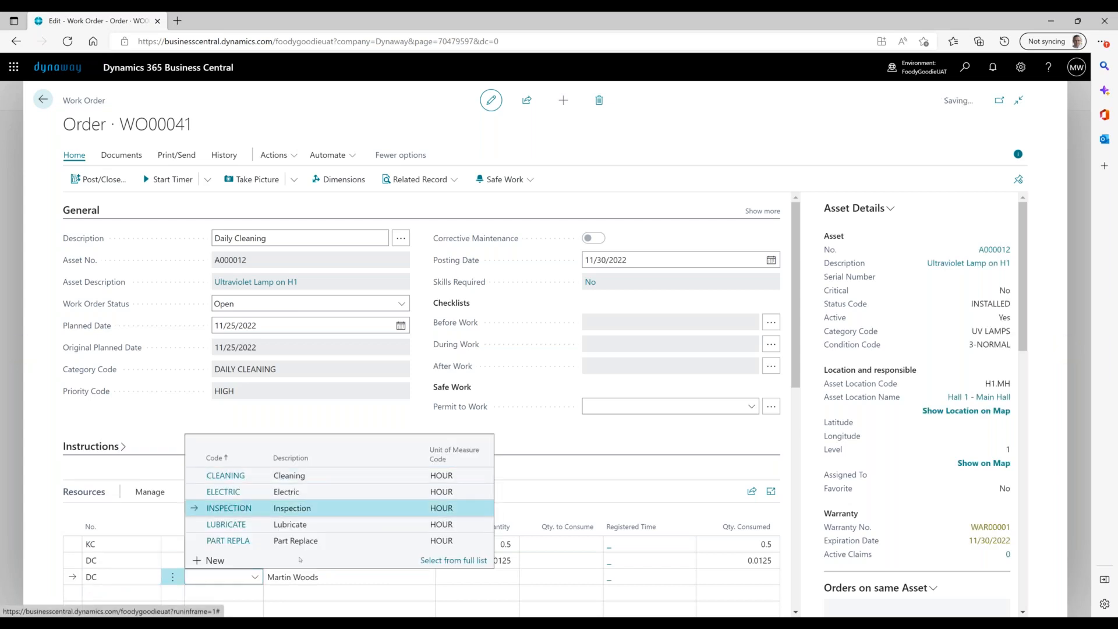
key(Tab)
text(in)
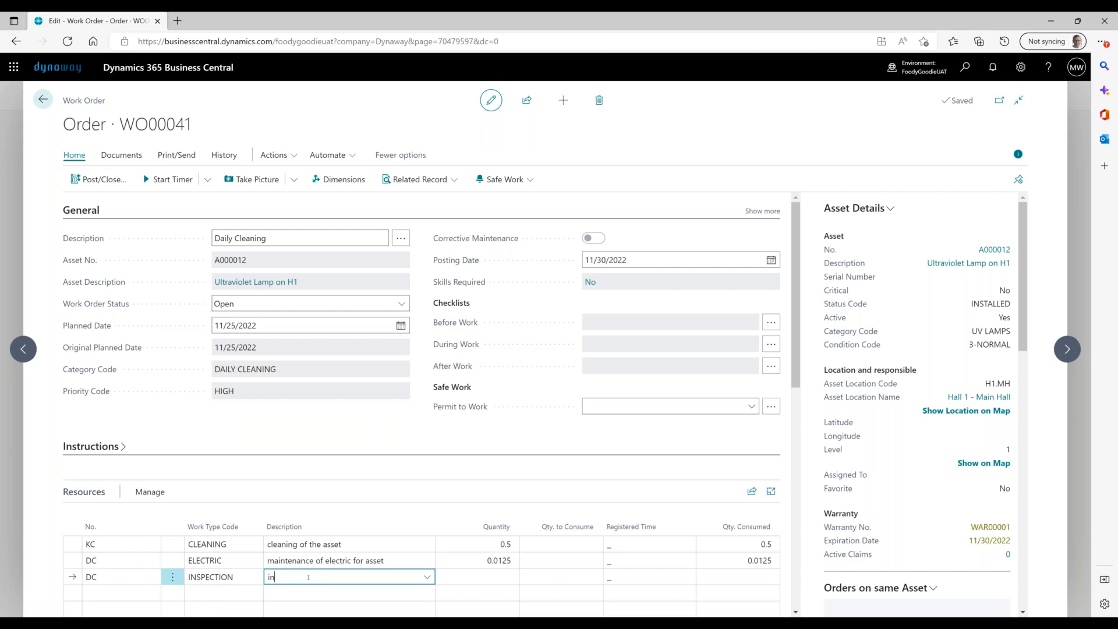
text(spection of the asset)
Run the timer for DC's "inspection of the asset" task and finish it with Stop & Post
click(172, 179)
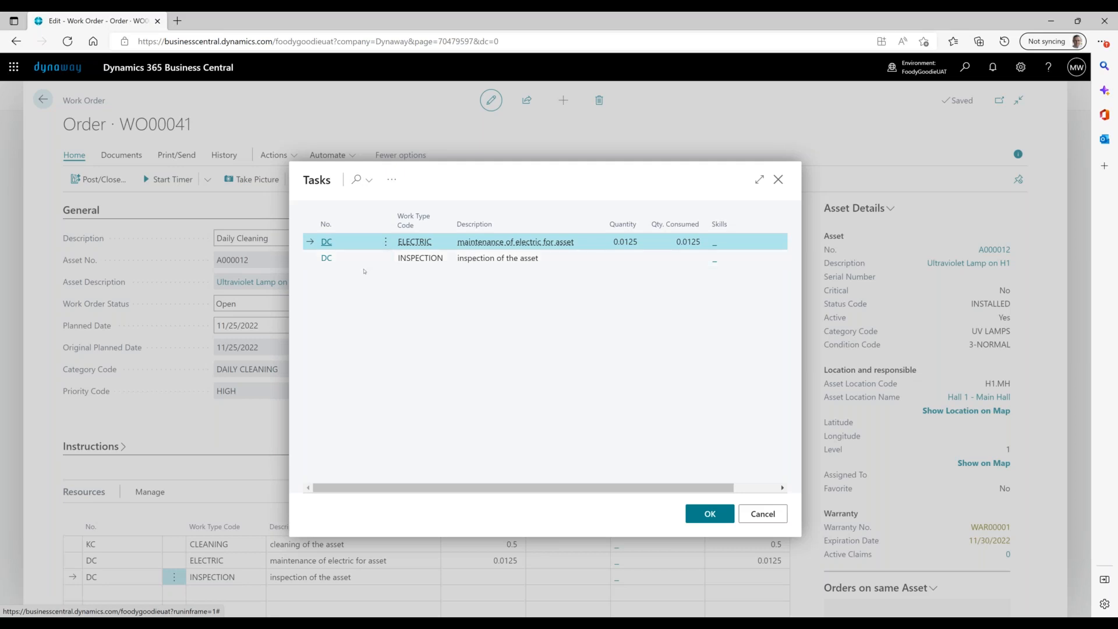
click(340, 259)
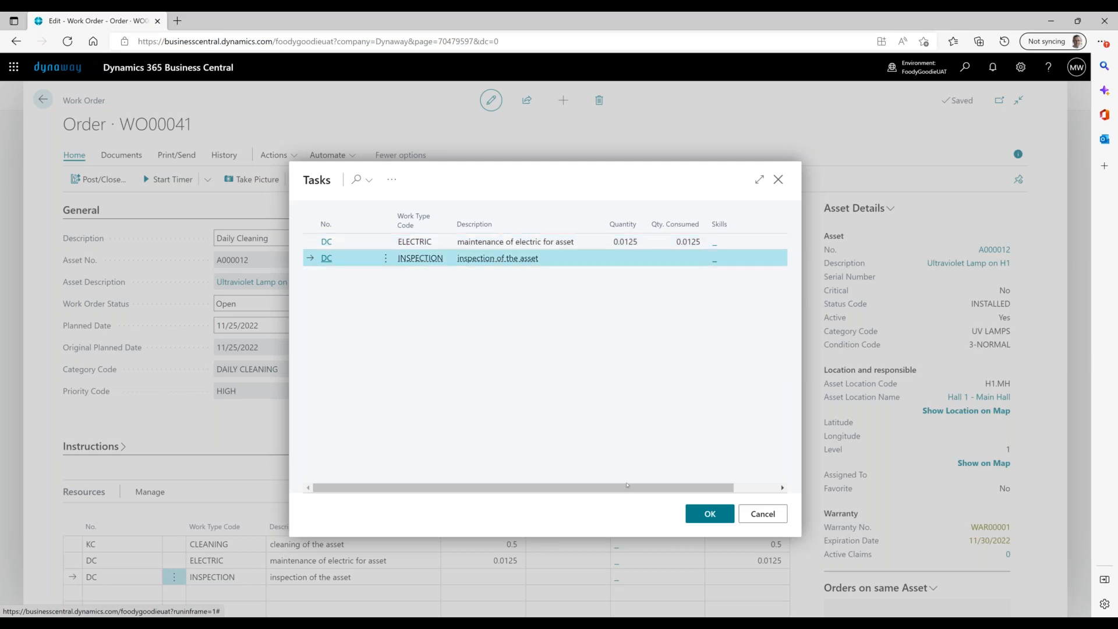
click(709, 514)
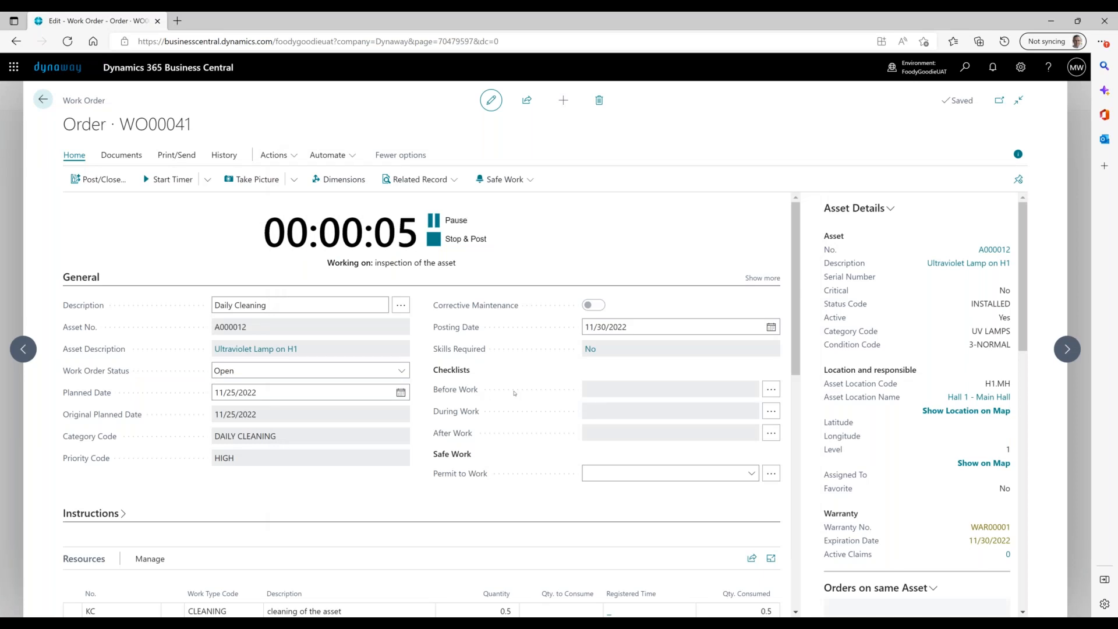
click(469, 245)
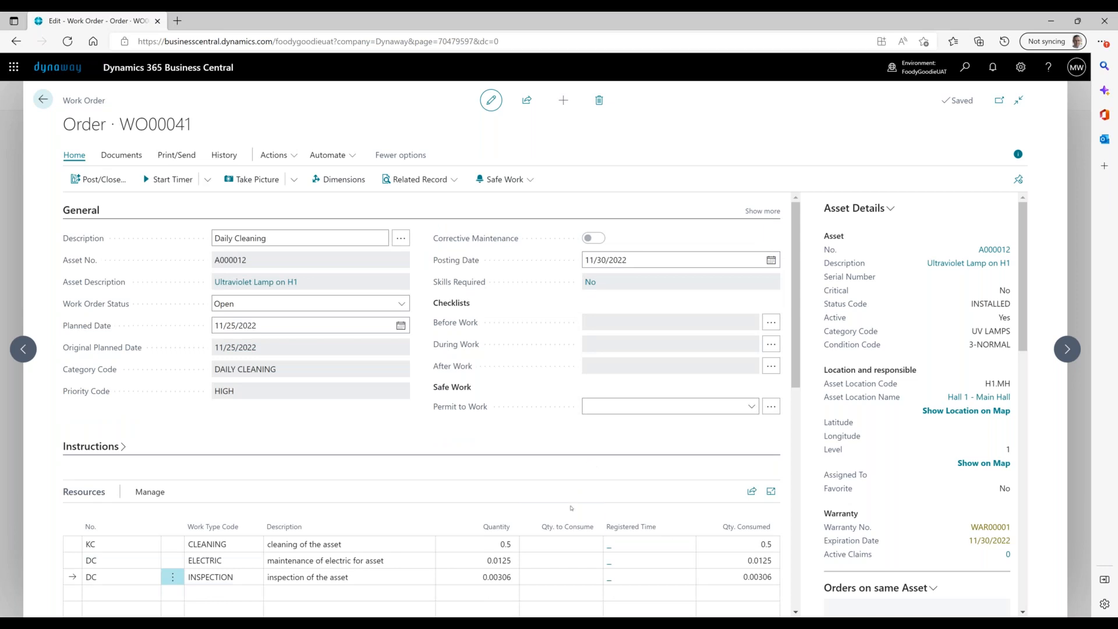
Set the quantity of DC's INSPECTION line to 1 and of DC's ELECTRIC line to 0.5
click(506, 582)
text(1)
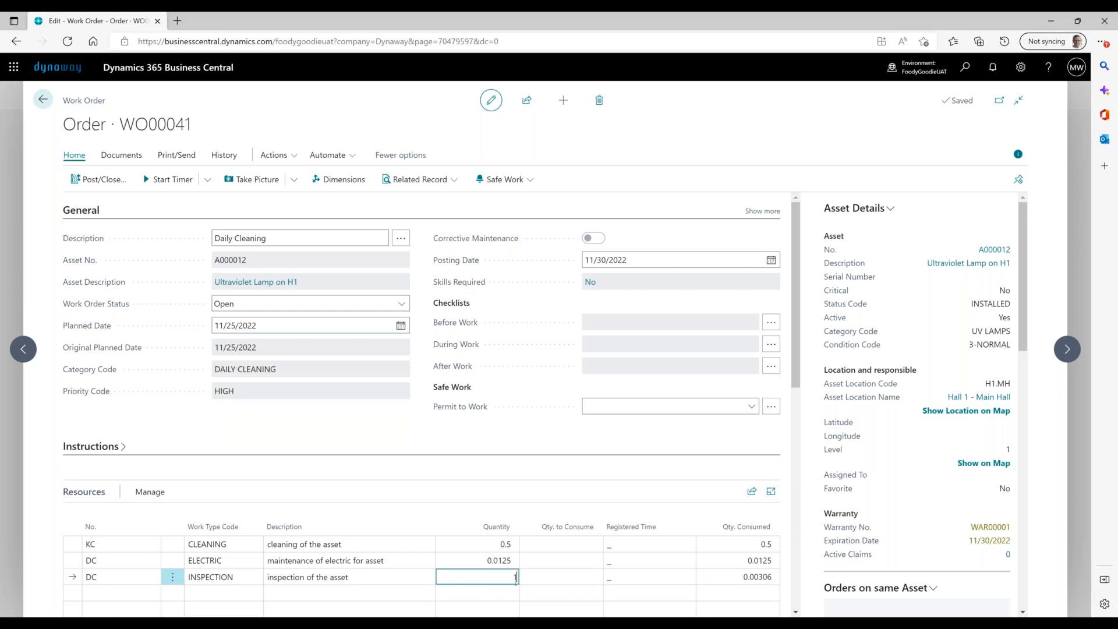
key(Tab)
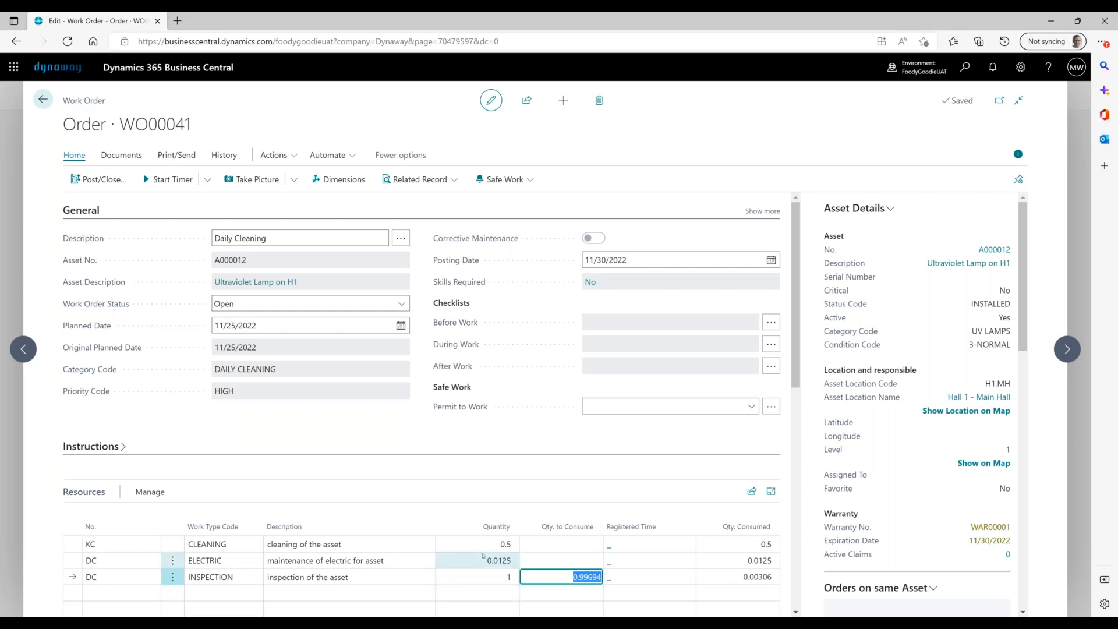
click(484, 558)
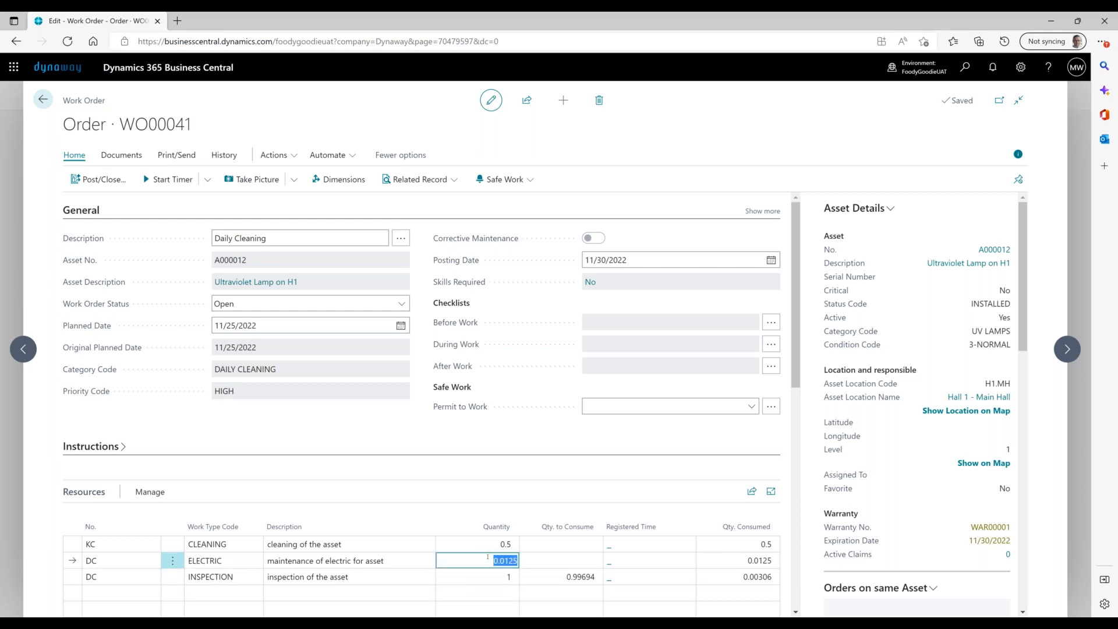
text(0.5)
key(Tab)
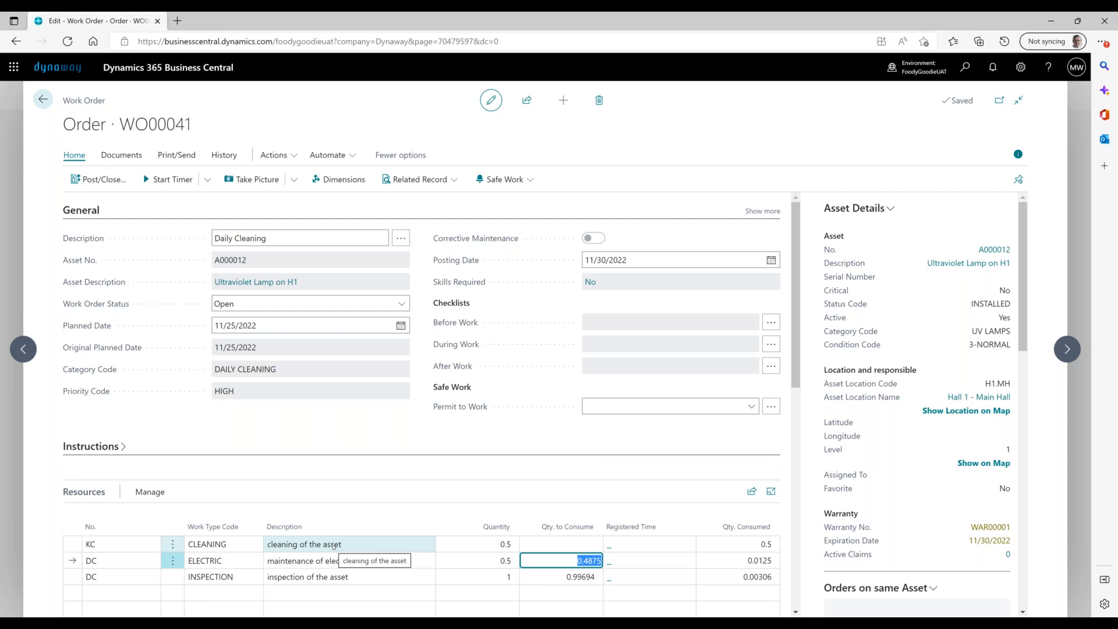
Find the Maintenance Employees list with the search "main employ", check the user's resource number there, and return to the work order
click(965, 67)
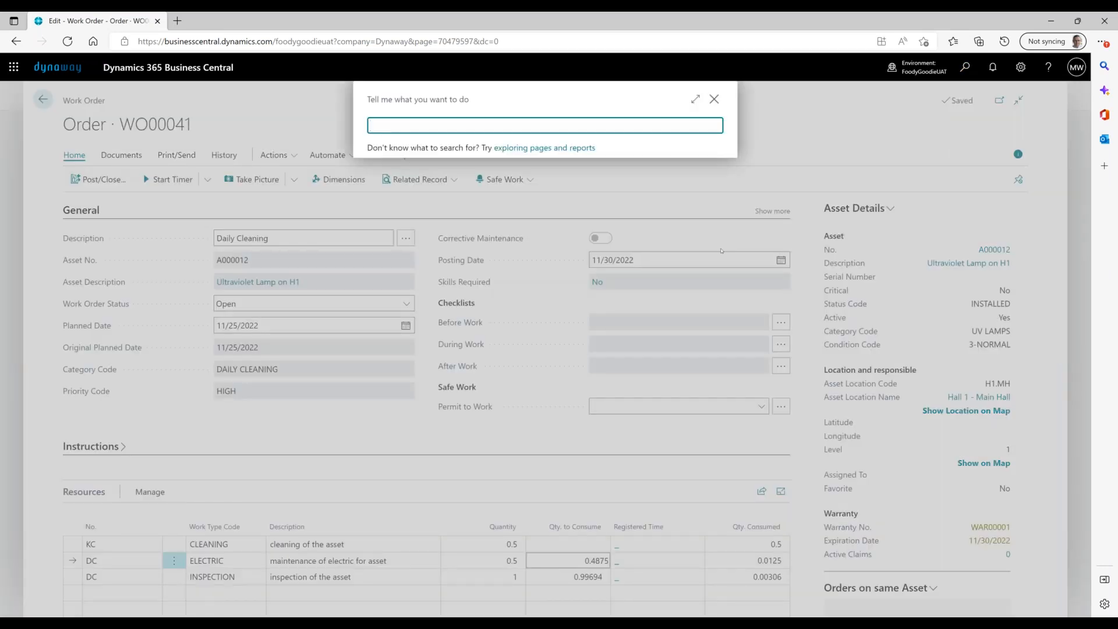
text(ma)
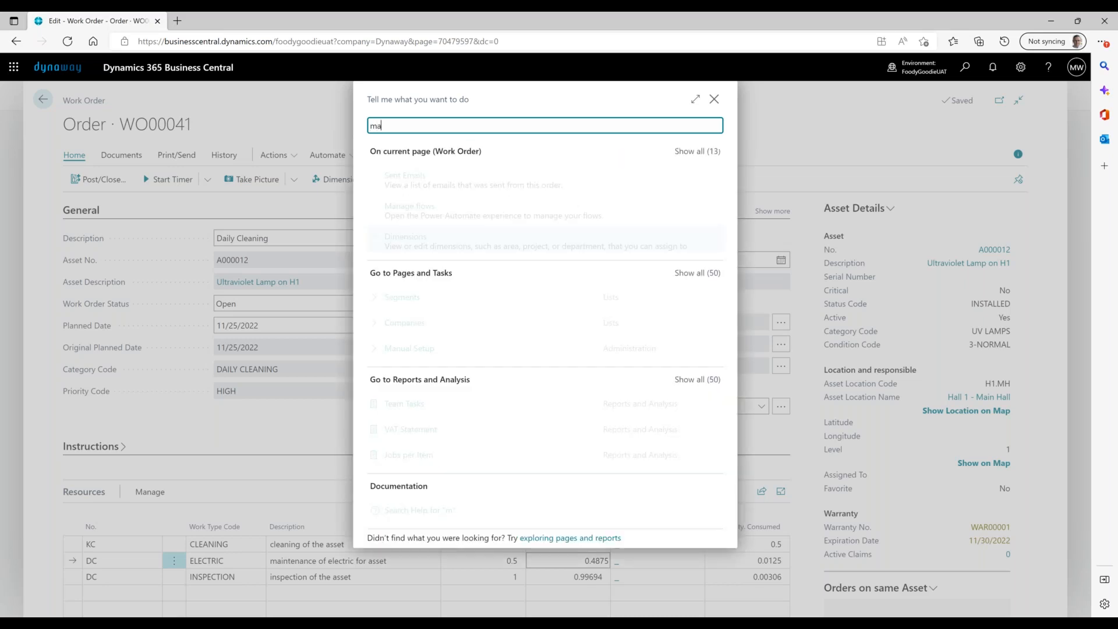
text(in employ)
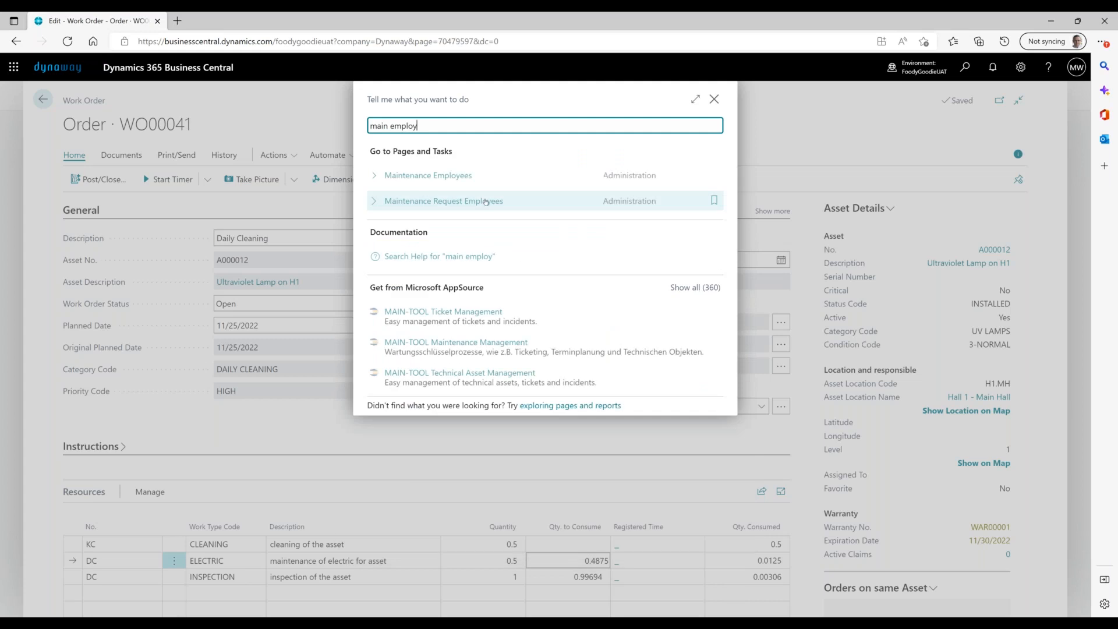
click(454, 177)
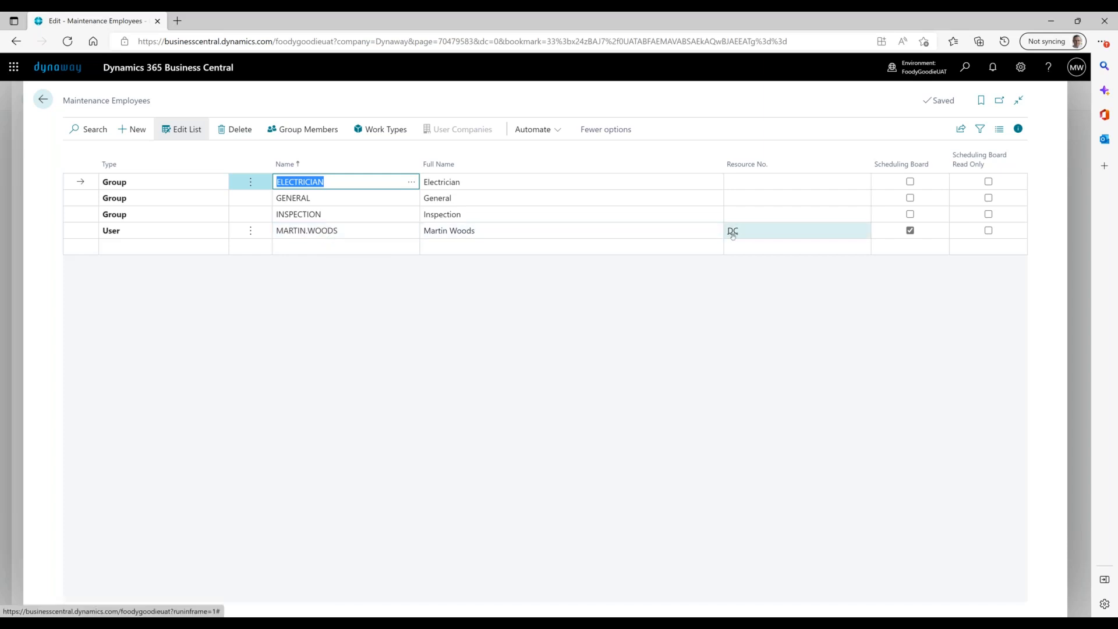
click(44, 100)
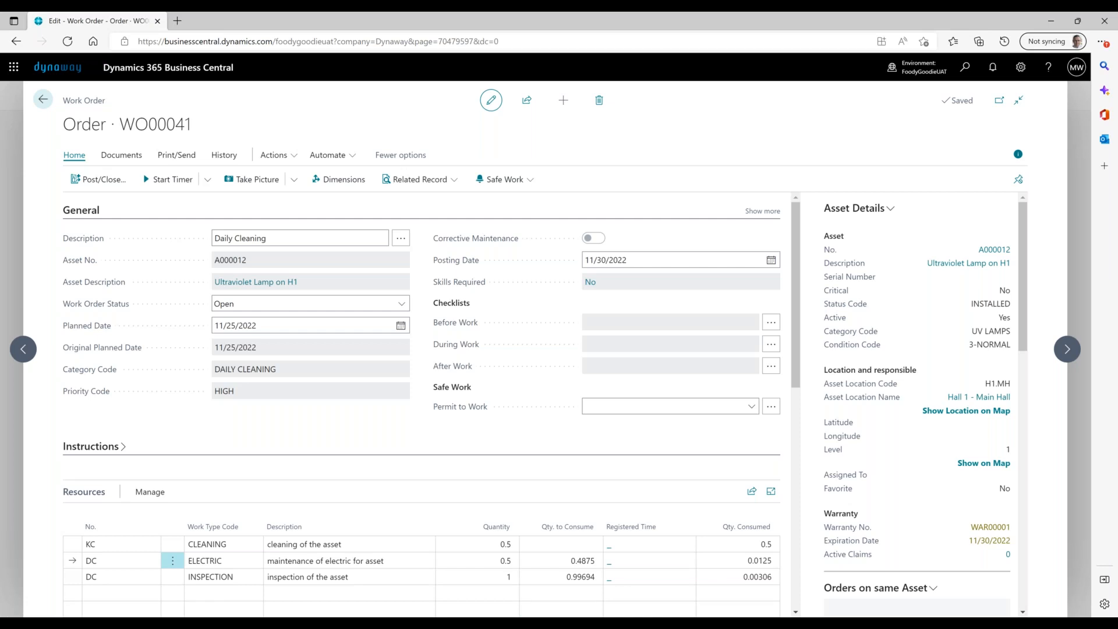
Switch to the PowerPoint slide show of the webinar and advance to the "What's next?" slide
mouse_move(246, 624)
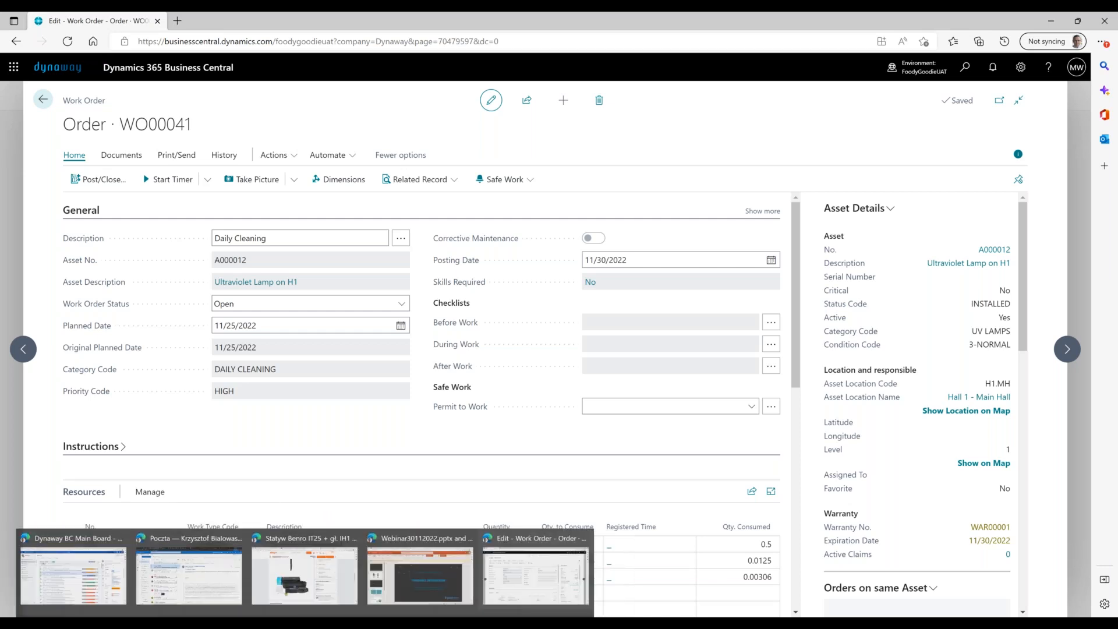
mouse_move(495, 623)
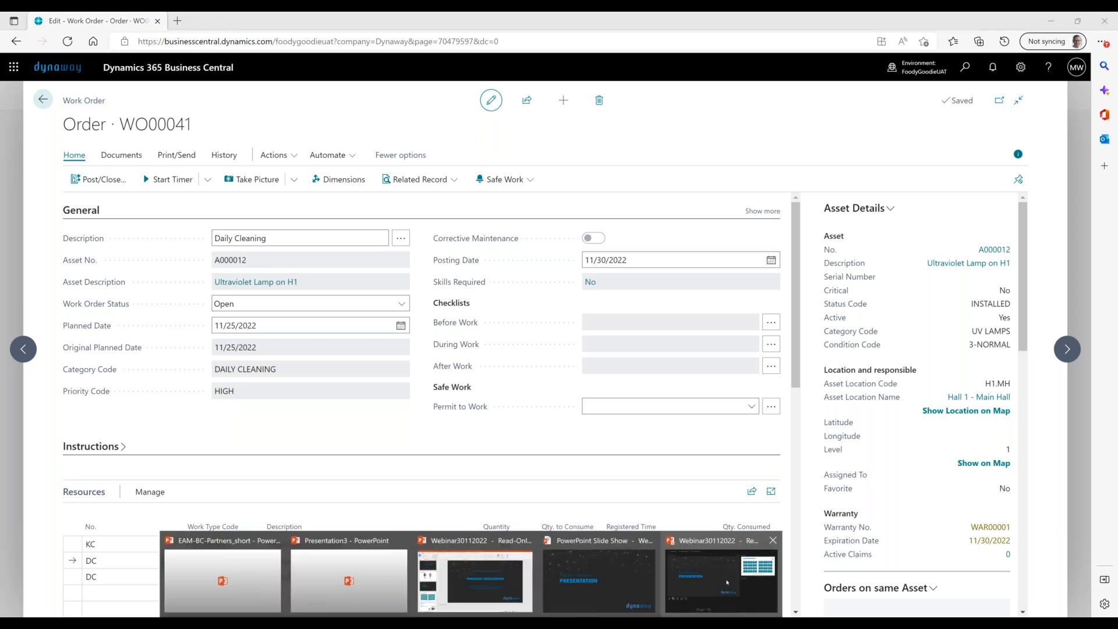
click(727, 581)
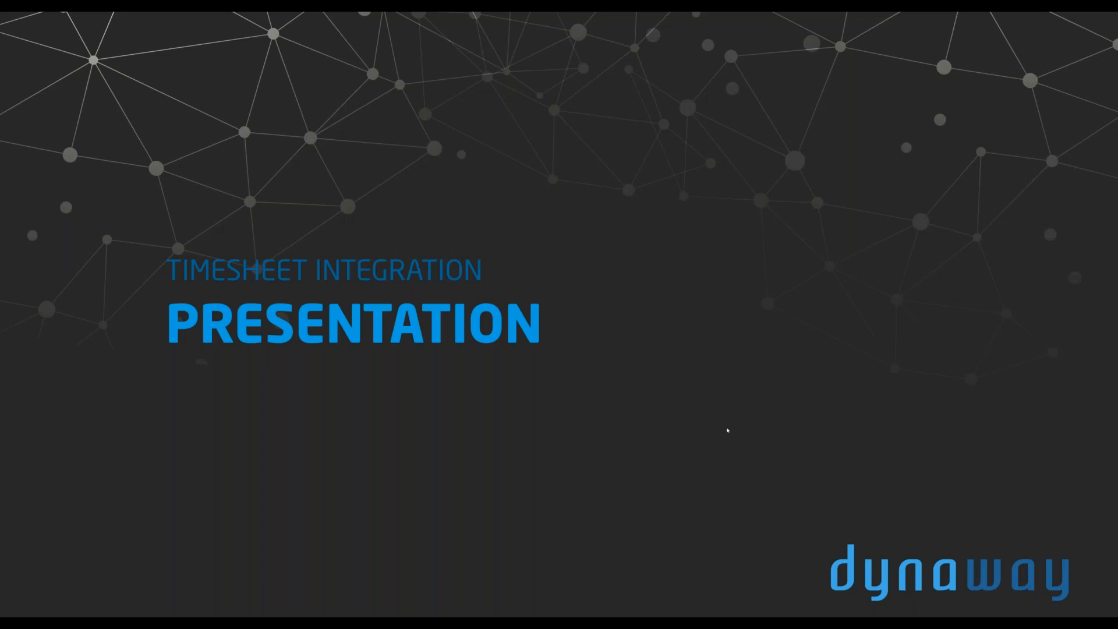
key(Right)
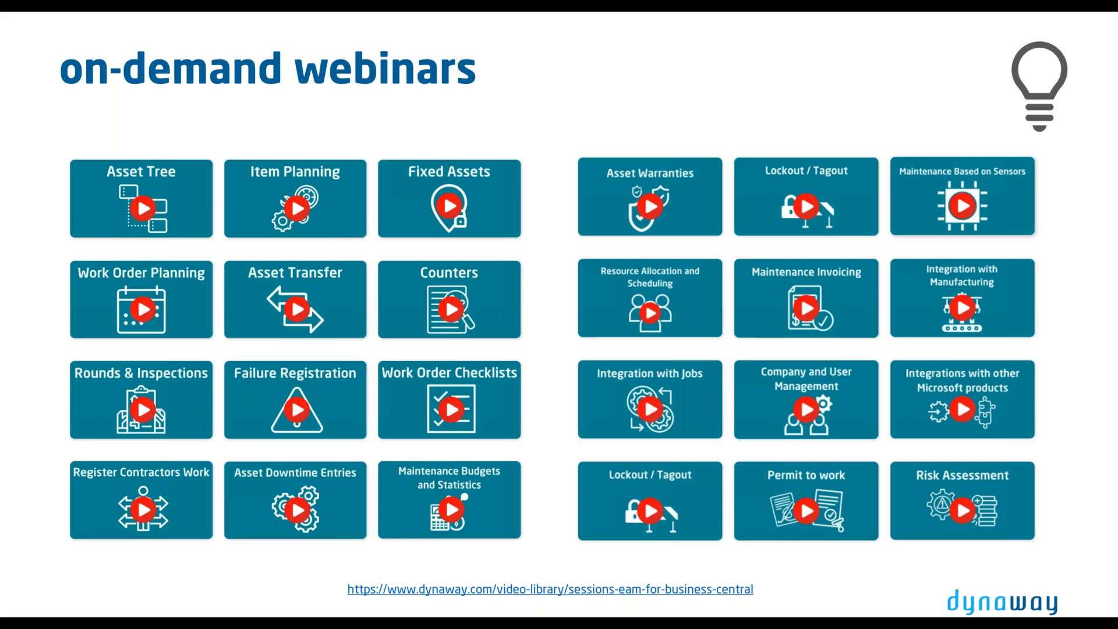
key(Right)
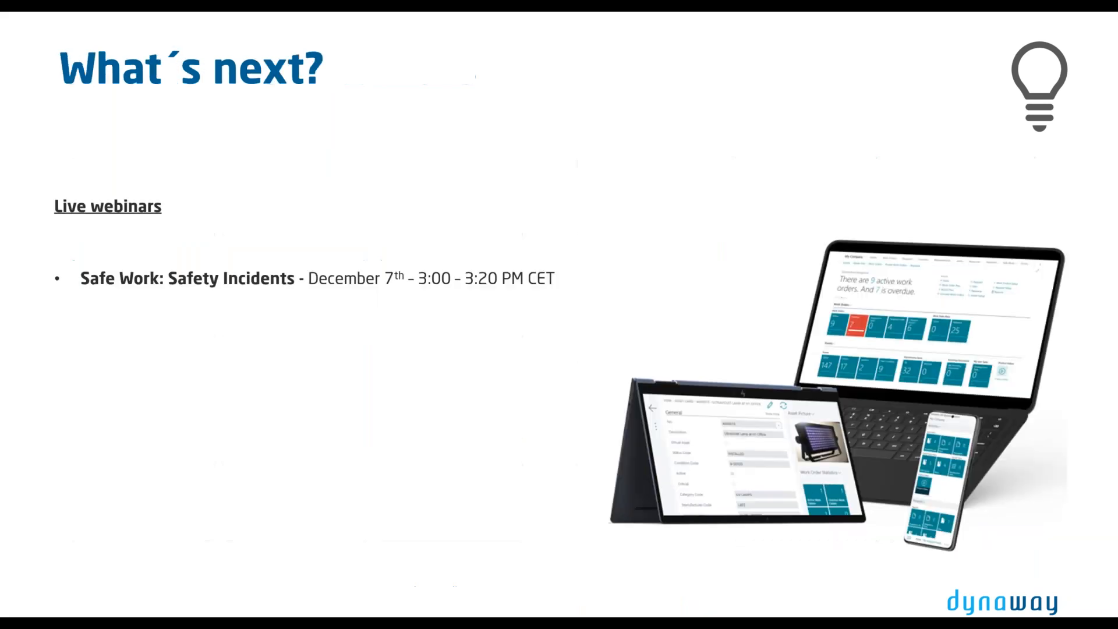